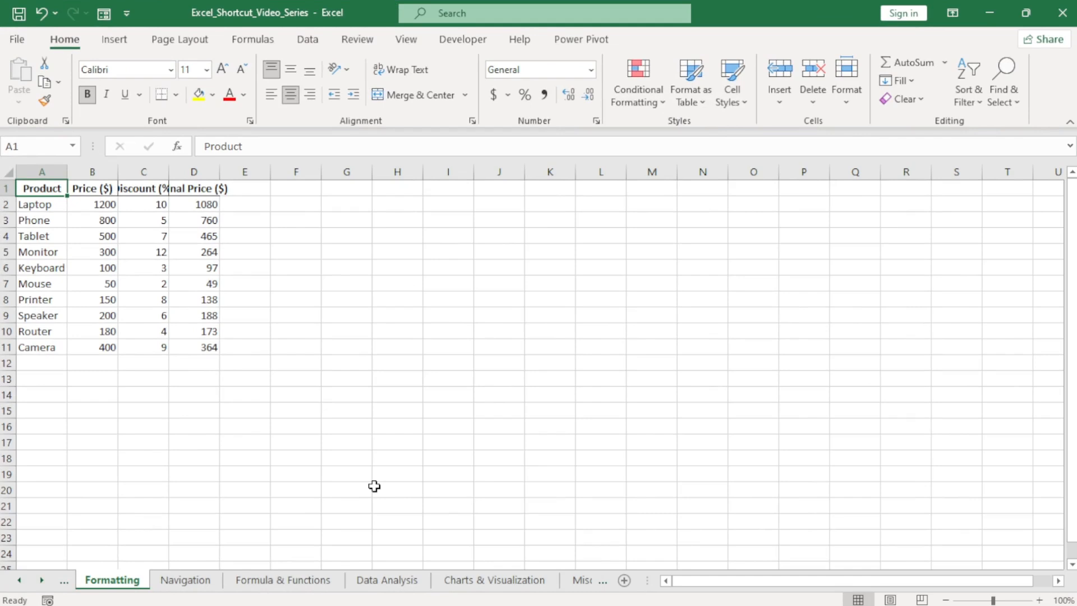
Make the Tablet entry in A4 bold and the Monitor entry in A5 italic.
left_click(43, 233)
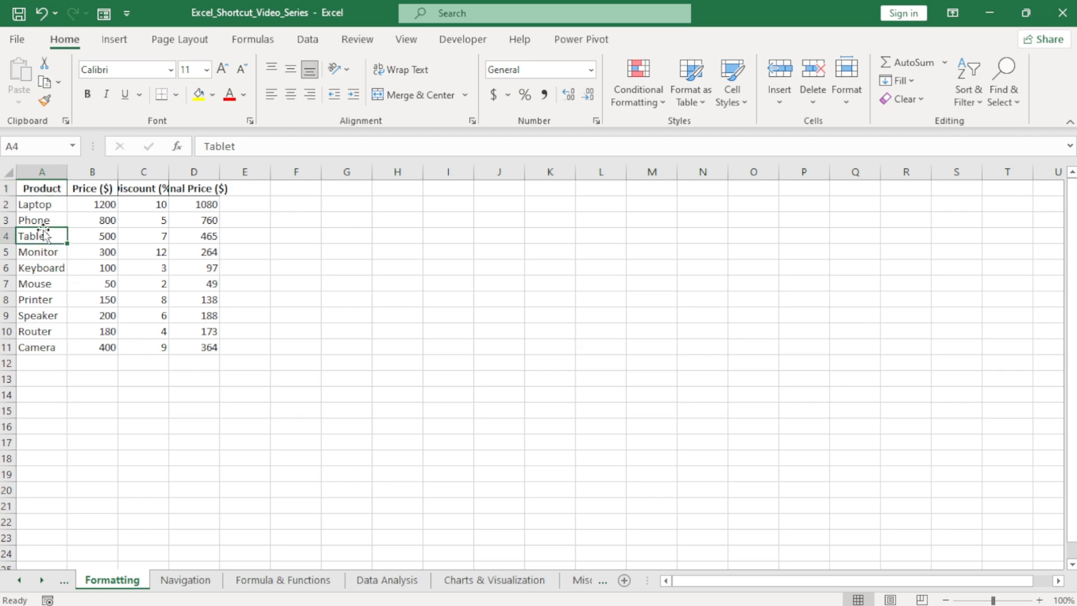
key("ctrl+b")
left_click(38, 254)
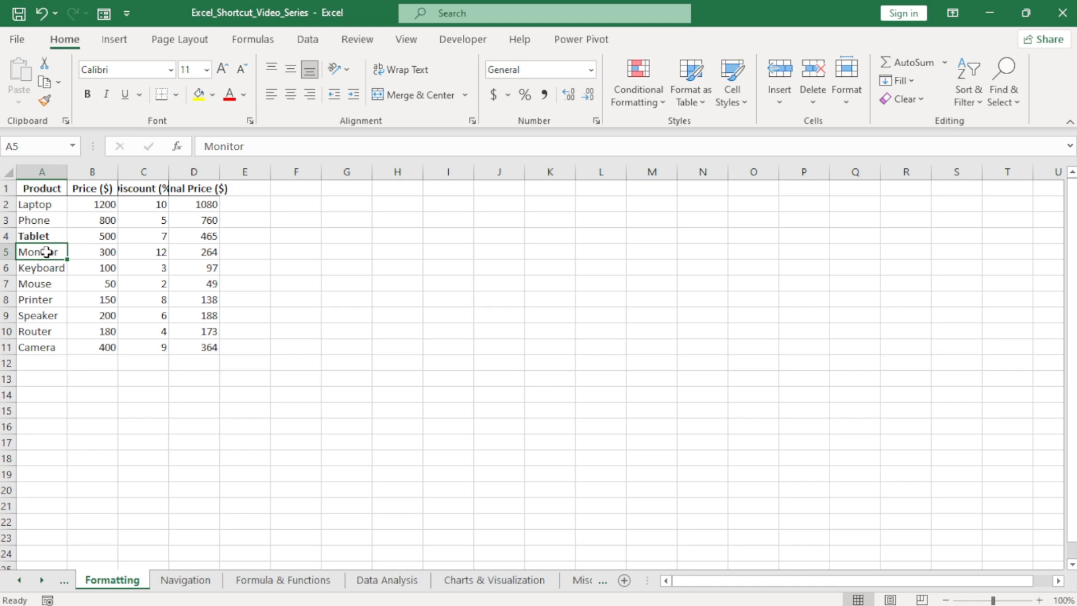
key("ctrl+i")
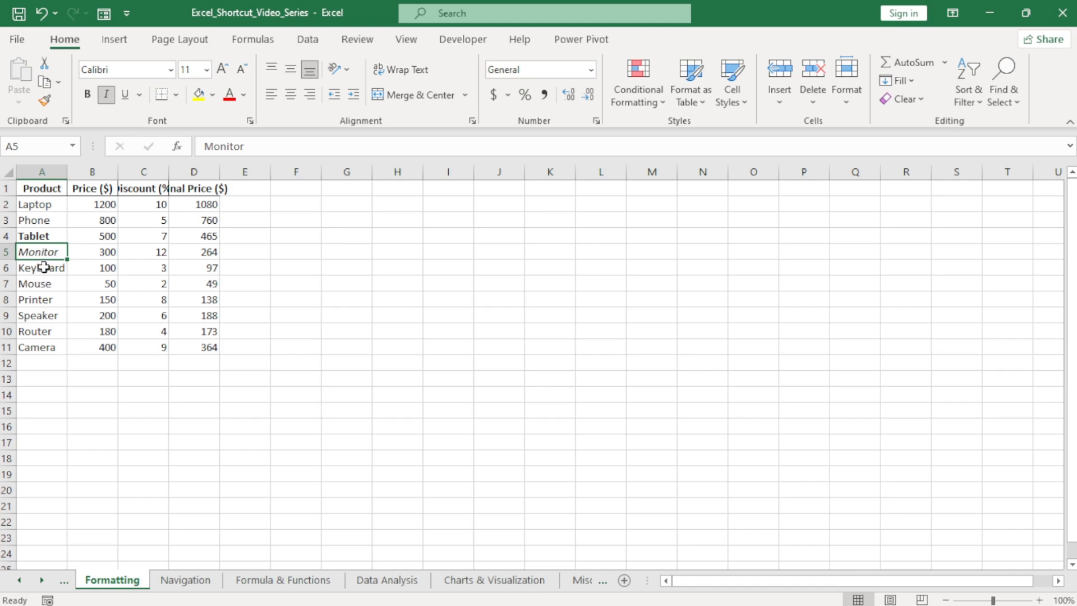
Underline the Keyboard entry in A6.
left_click(44, 267)
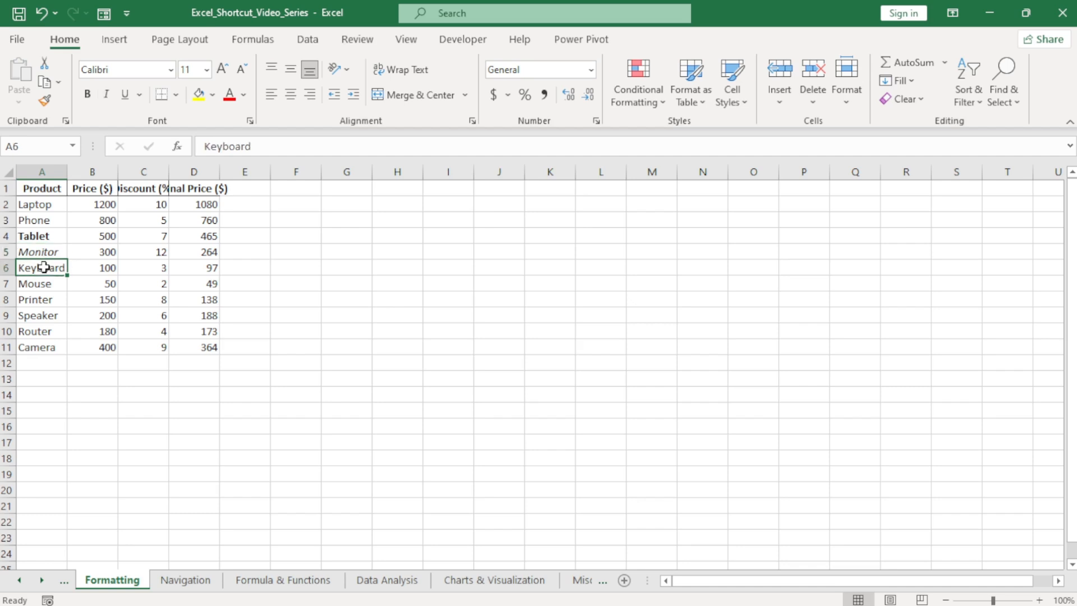
key("ctrl+u")
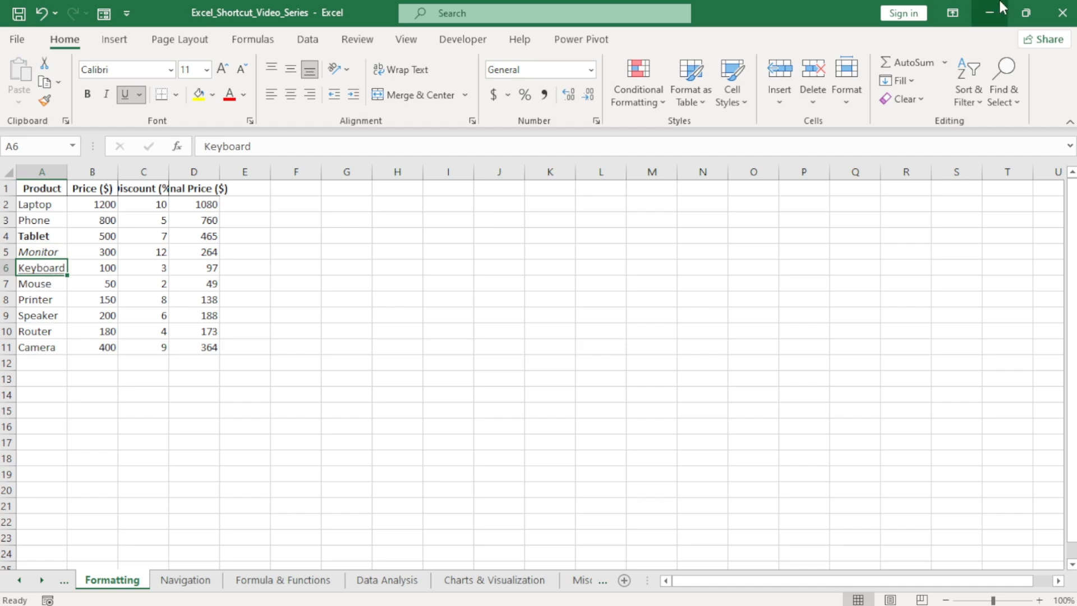
left_click(39, 289)
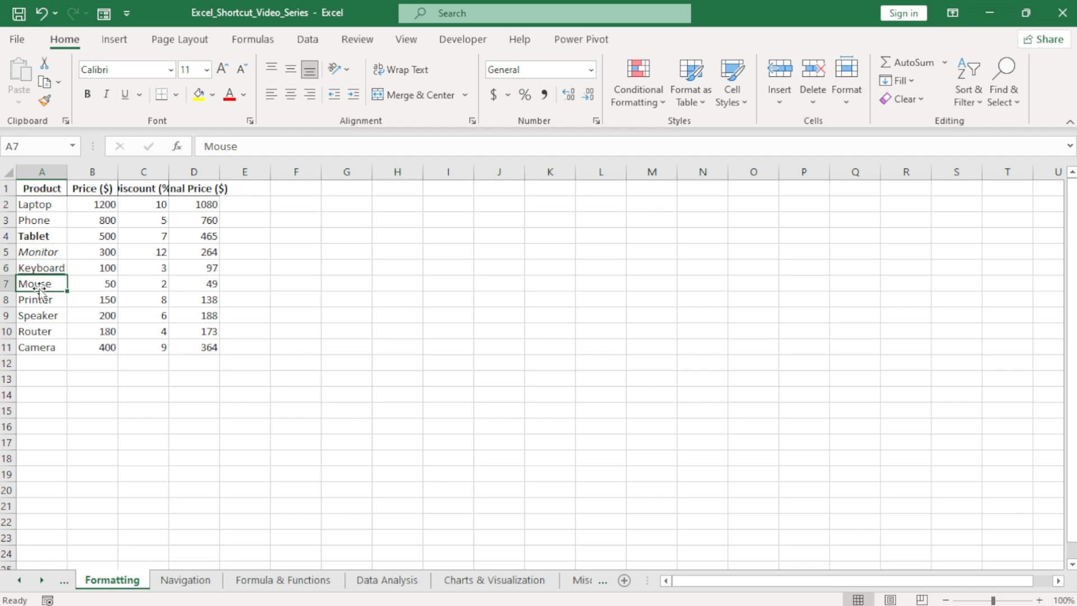
left_click(40, 299)
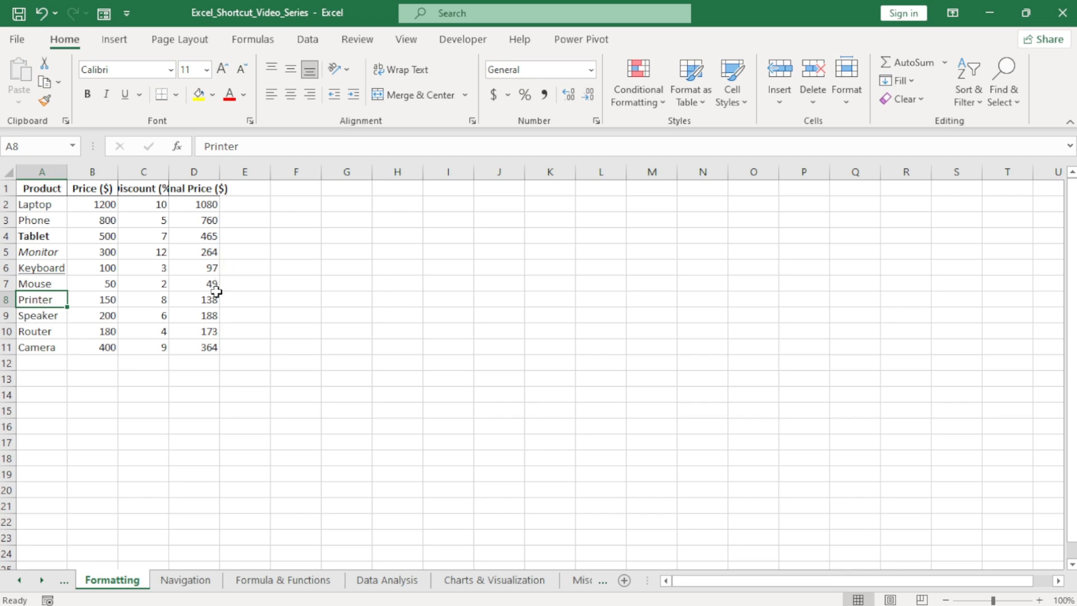
Apply strikethrough to the Laptop row's data, cells A2 to D2.
left_click(196, 205)
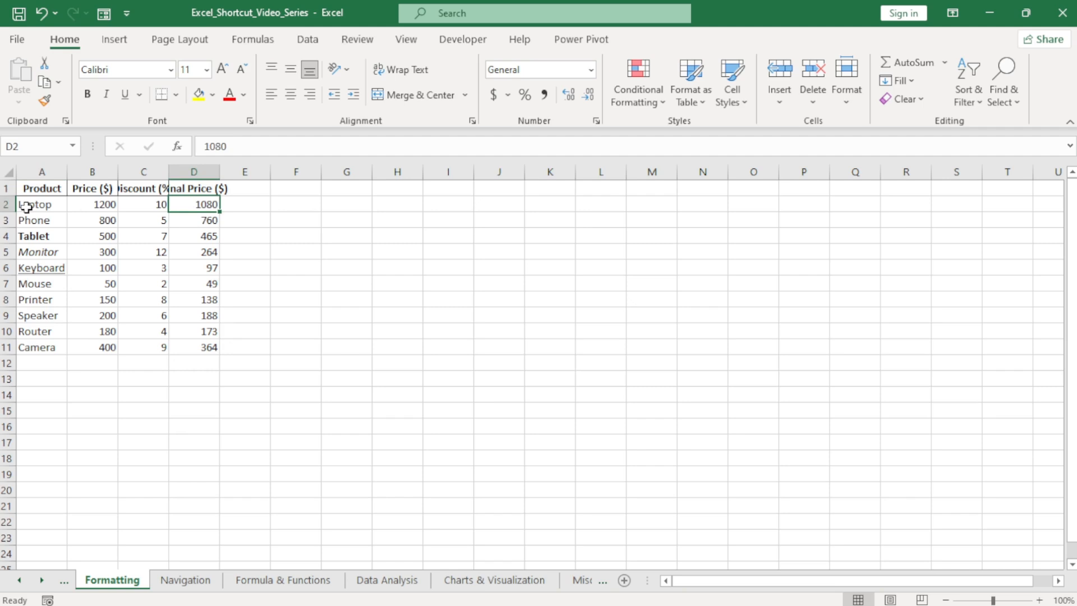
key("shift+space")
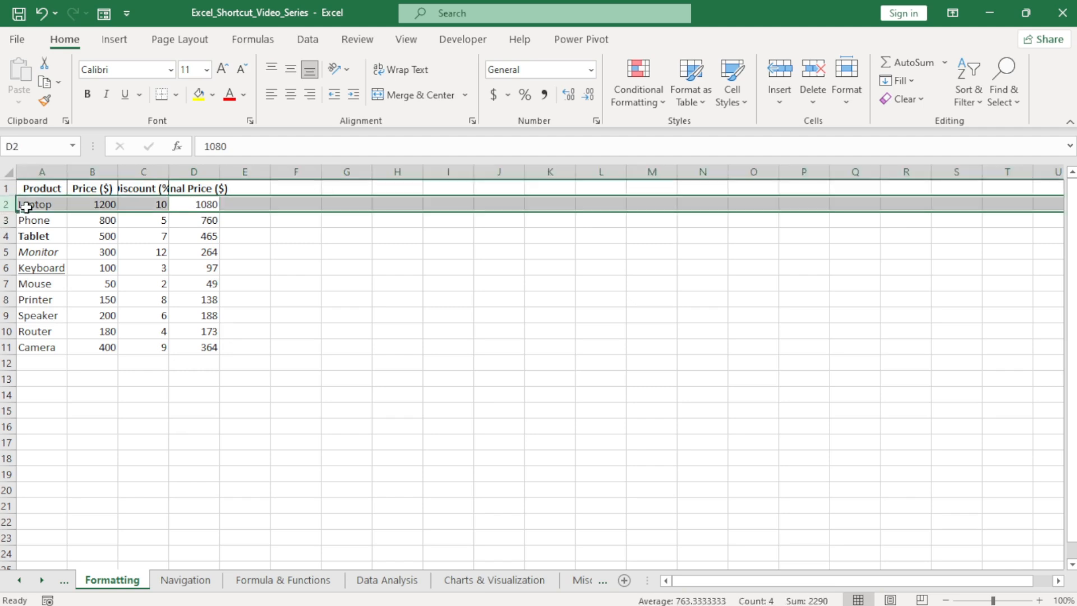
left_click(26, 207)
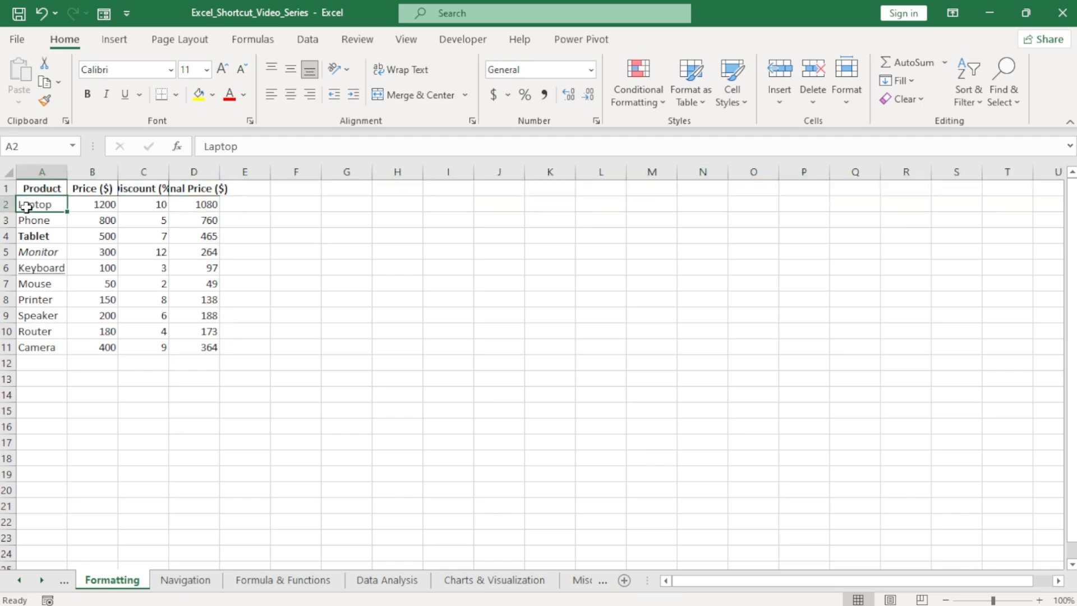
key("ctrl+shift+Right")
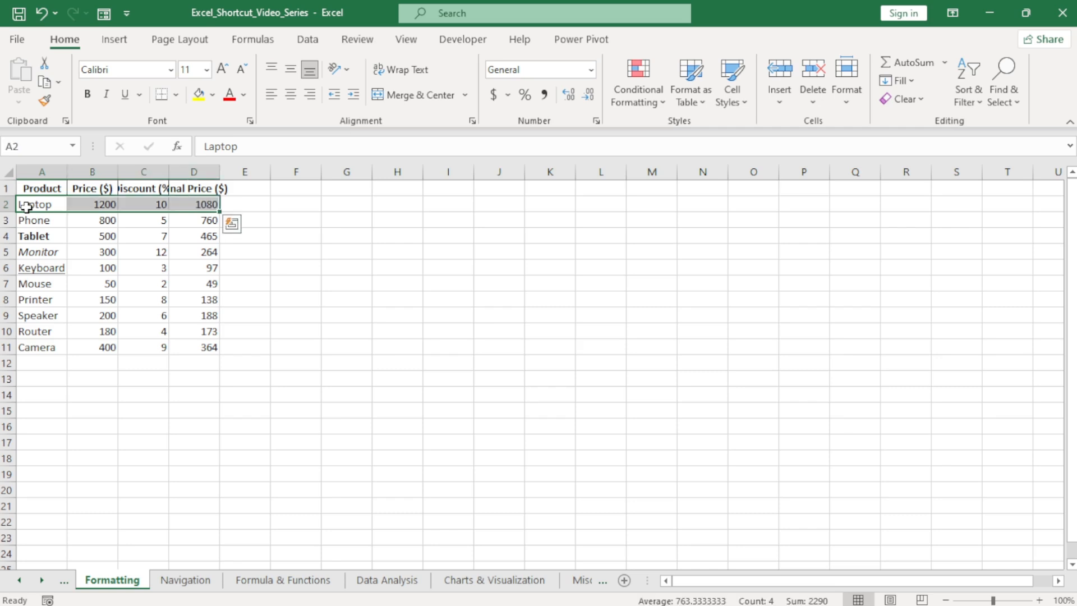
key("ctrl+5")
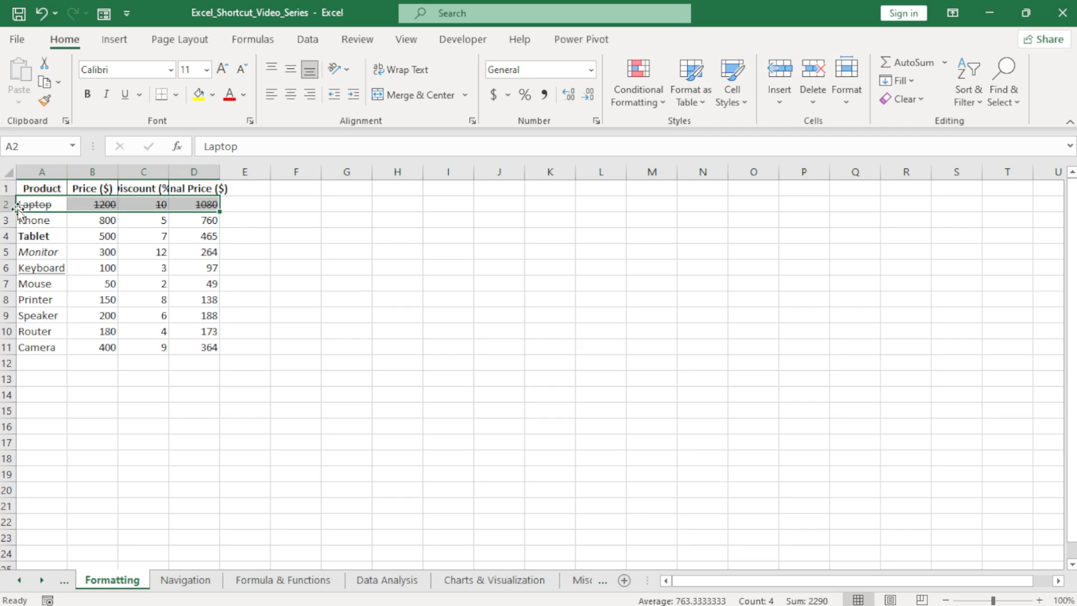
left_click(56, 232)
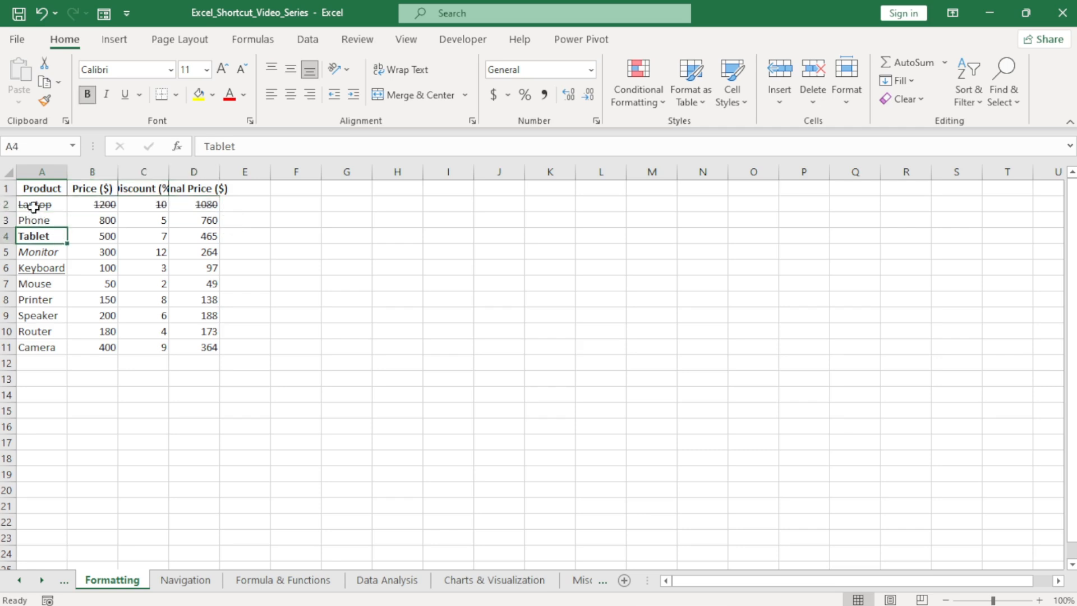
Undo the recent strikethrough, underline, italic and bold formatting in the product table.
left_click(172, 252)
key("ctrl+z")
key("ctrl+z")
key("ctrl+z")
key("ctrl+z")
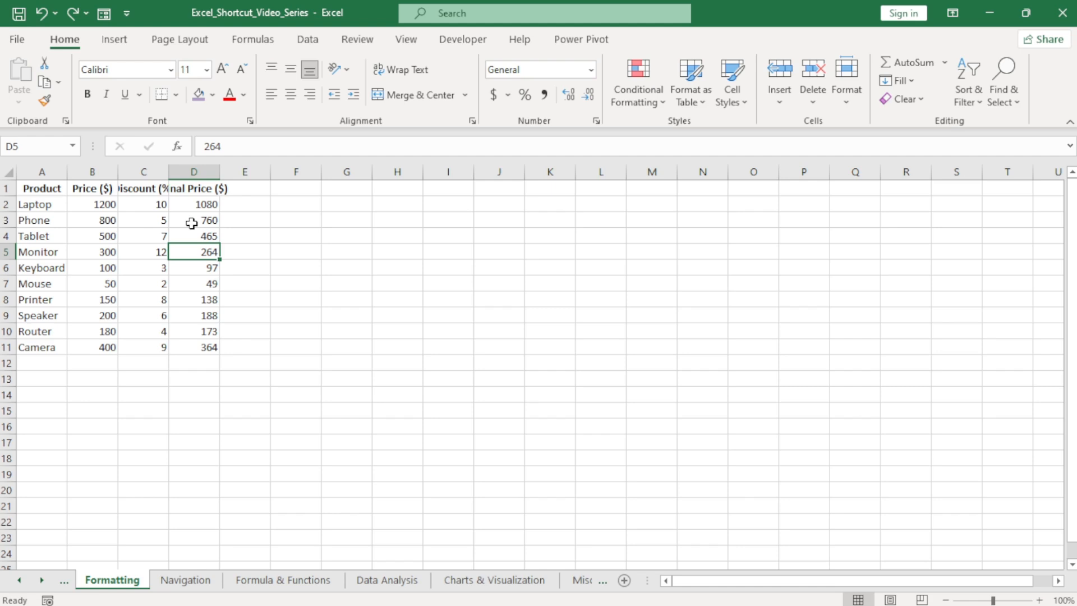
Format the final prices in D2:D11 as Currency and the discounts in C2:C11 as Percentage.
left_click_drag(196, 205, 201, 347)
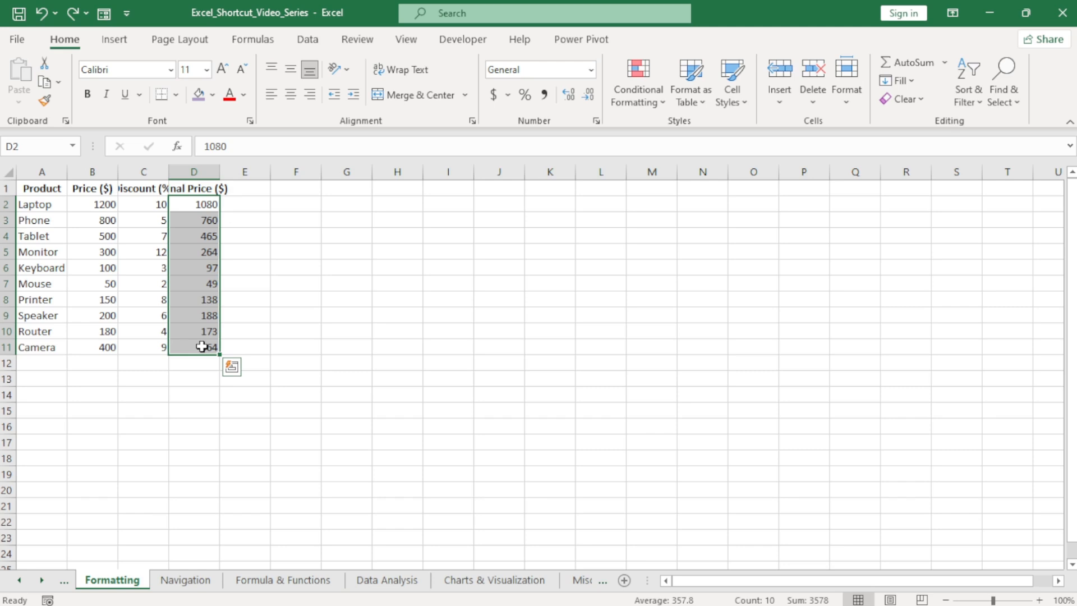
key("ctrl+shift+4")
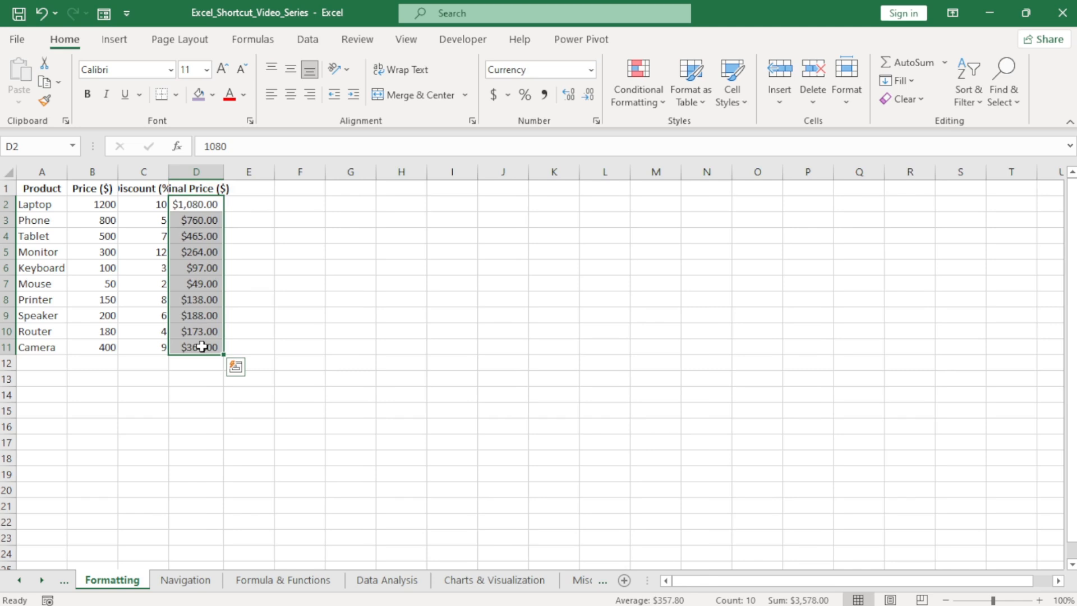
left_click(151, 270)
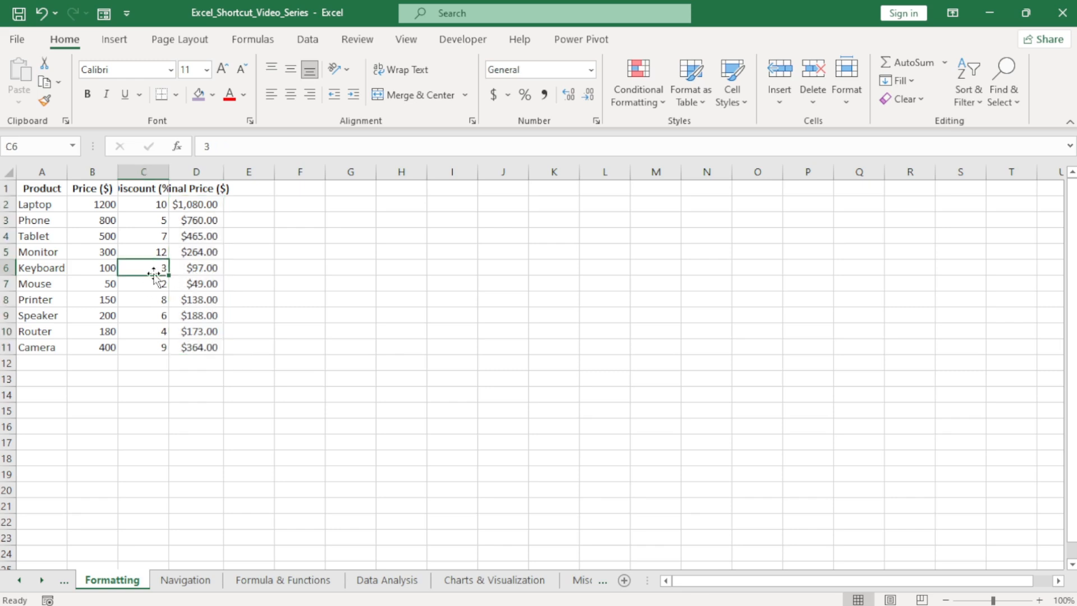
left_click_drag(145, 210, 150, 343)
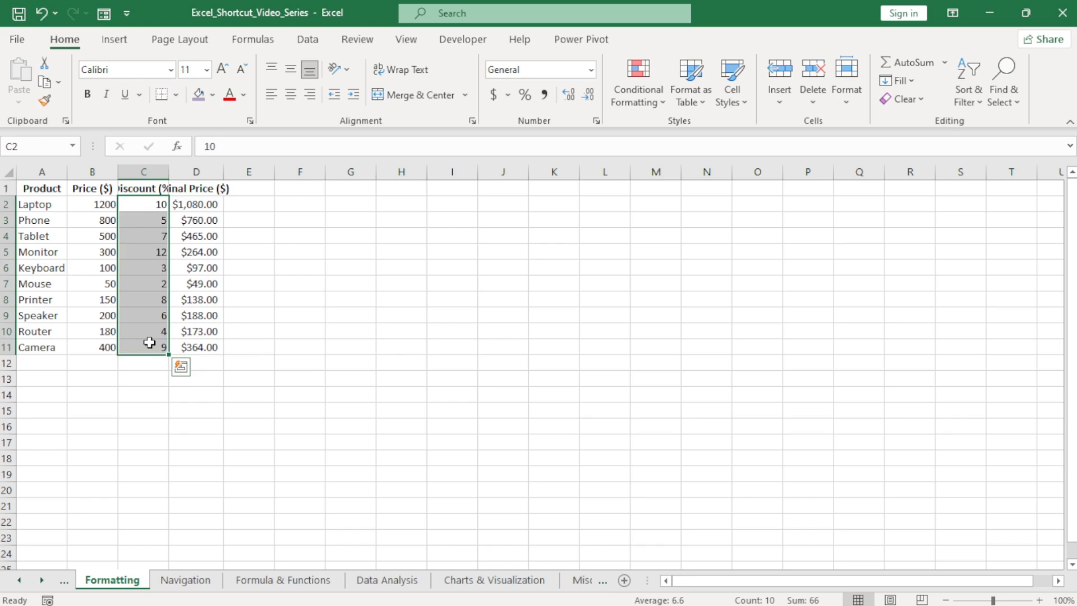
key("ctrl+shift+5")
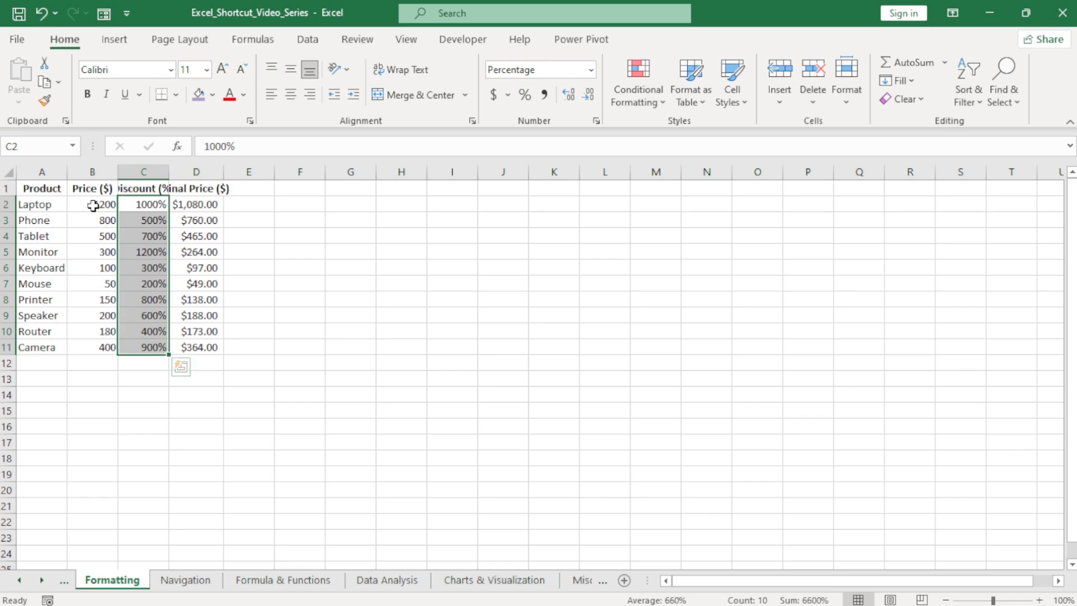
Apply the Number format with thousands separators and two decimals to the prices in B2:B11.
left_click_drag(93, 205, 99, 342)
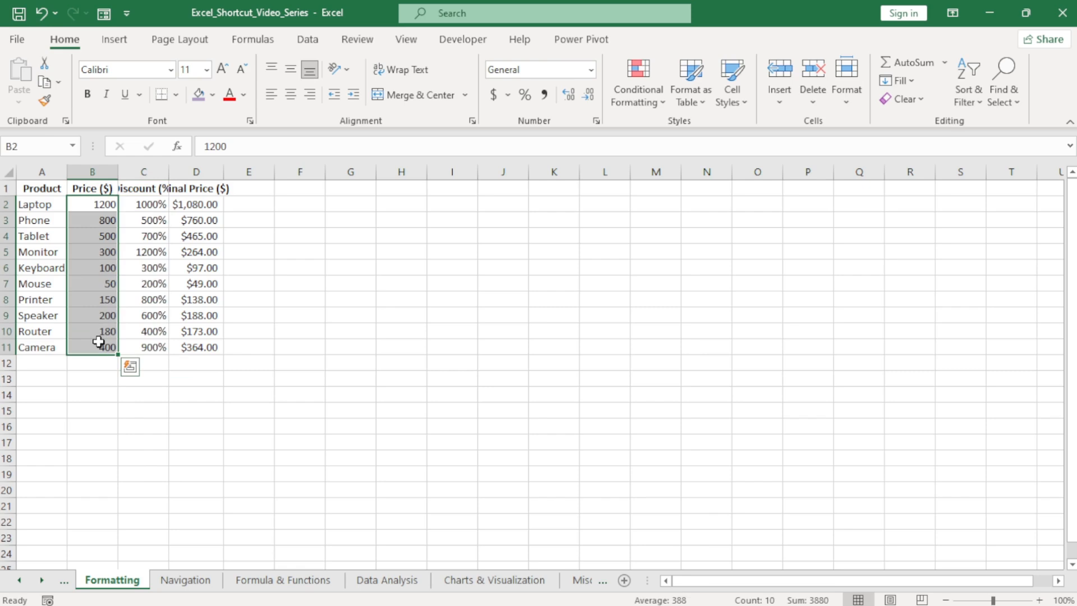
key("ctrl+shift+1")
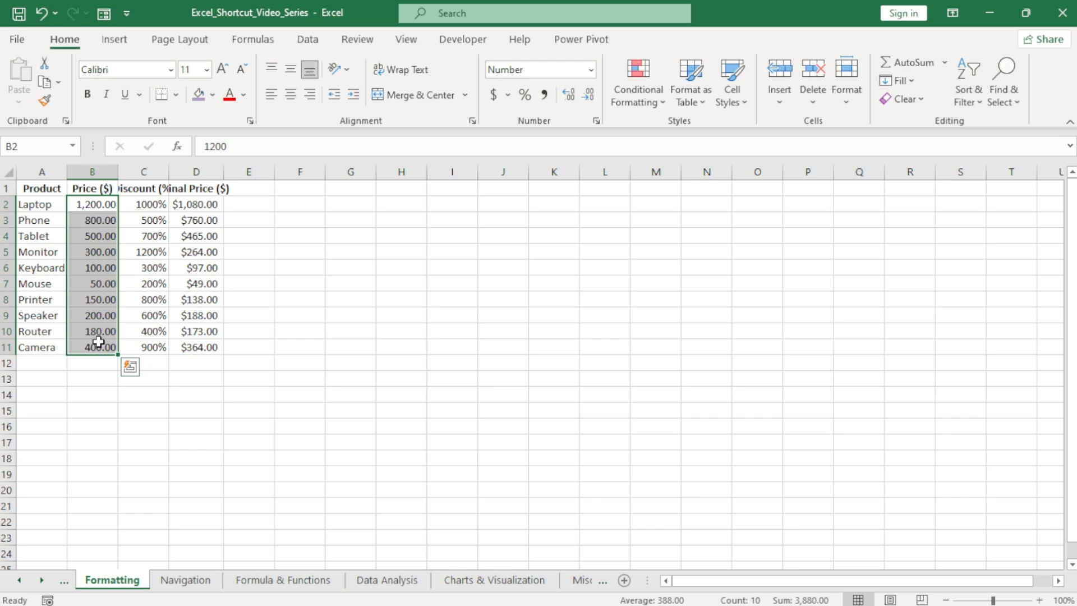
key("Down")
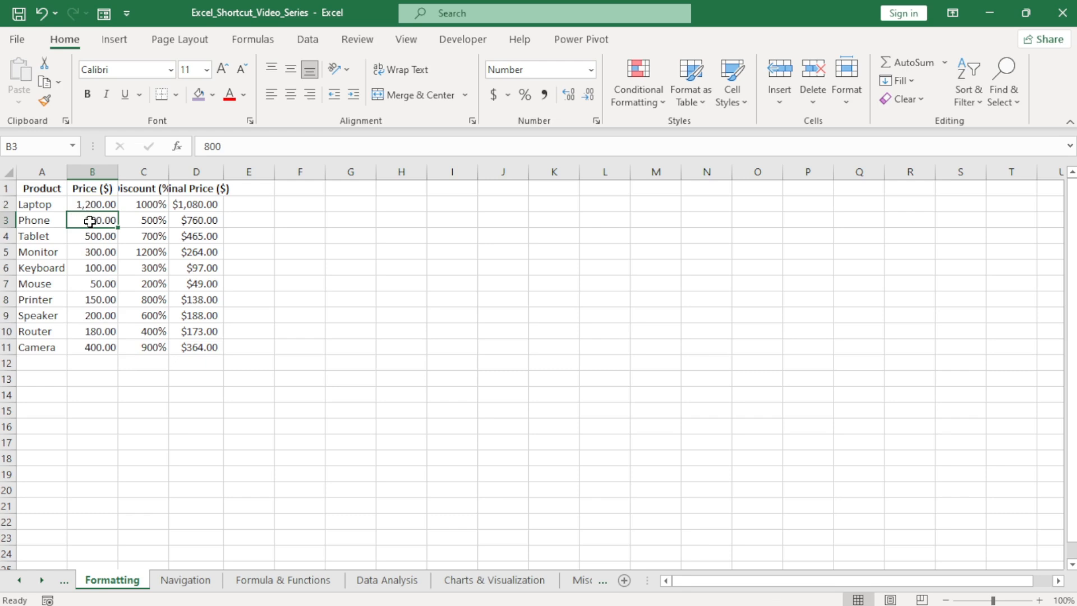
Change the Phone price in B3 to 34800.
double_click(90, 221)
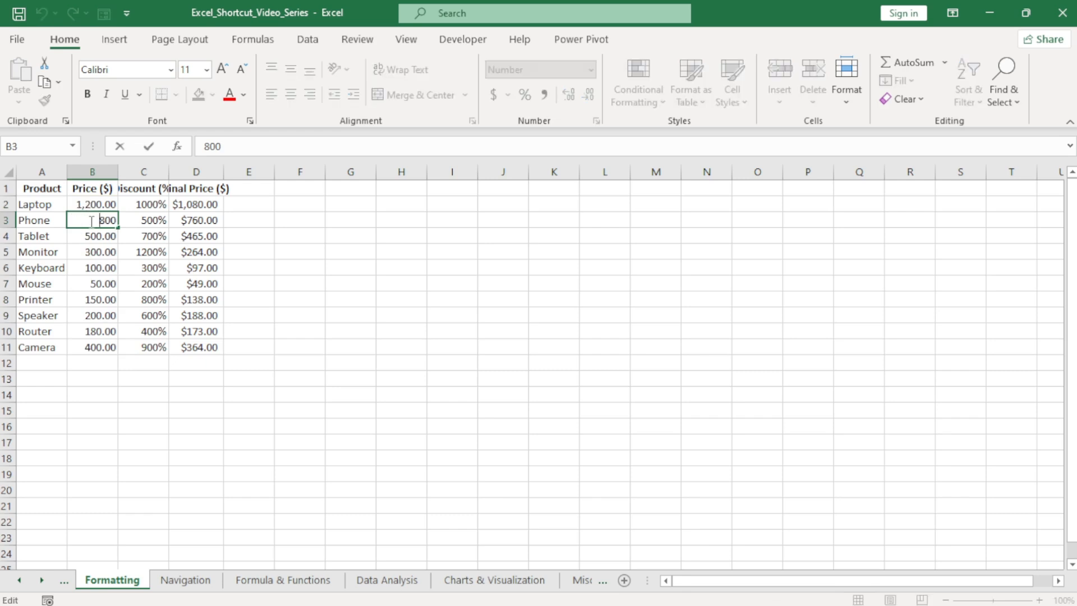
type("34")
left_click(90, 237)
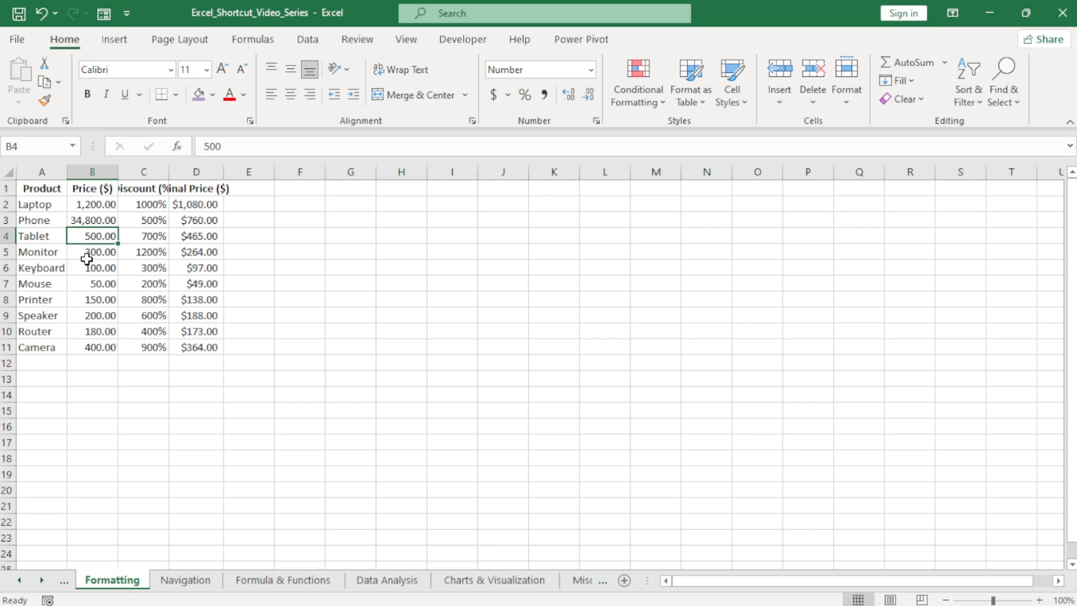
Apply the day-month-year date format to E2 and enter the date 12/4/2024 there.
left_click(257, 204)
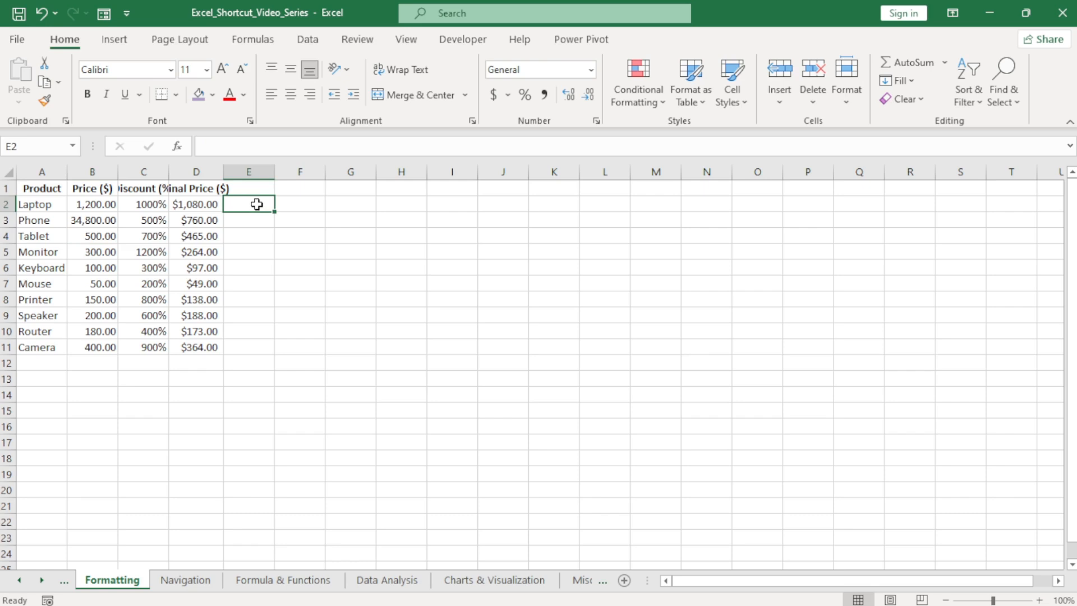
key("ctrl+shift+3")
left_click(270, 234)
left_click(261, 205)
type("12/4")
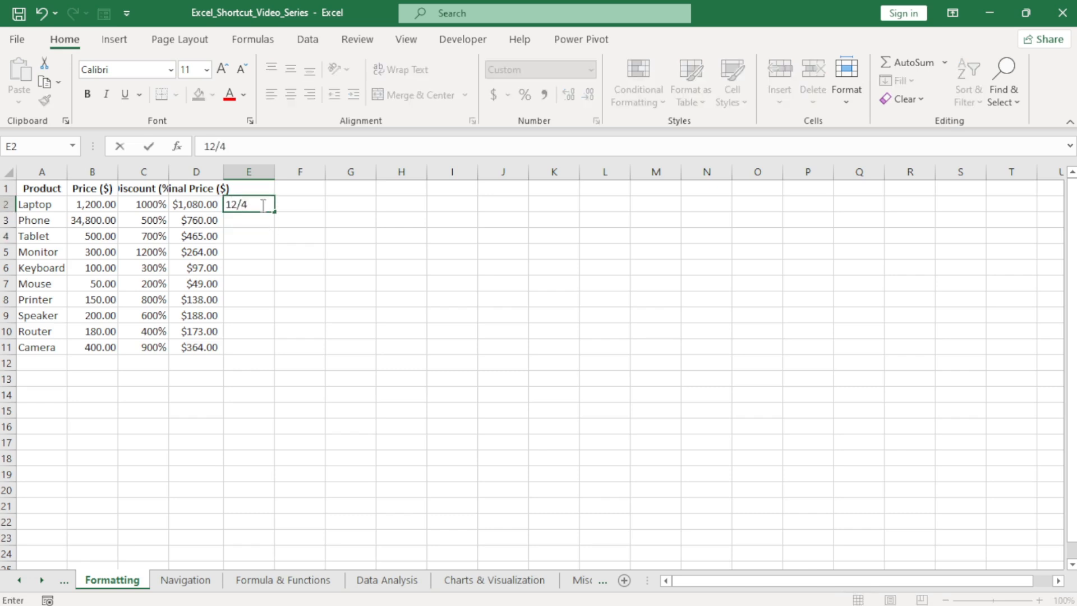
type("/2024")
key("Tab")
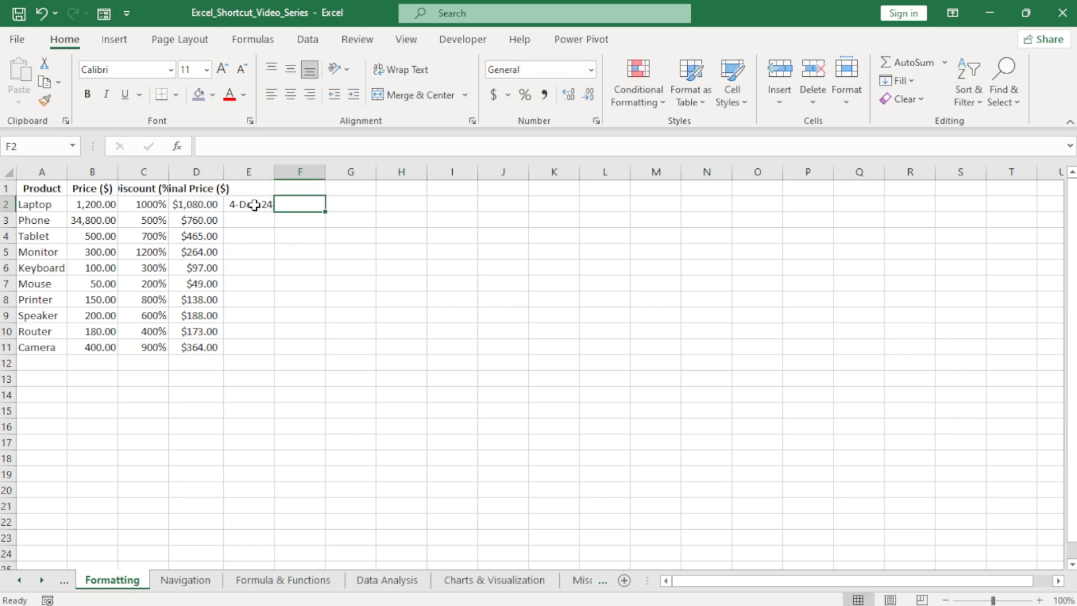
Enter the date 12/4/2024 in F2 without applying a custom date format, for comparison with E2.
type("1")
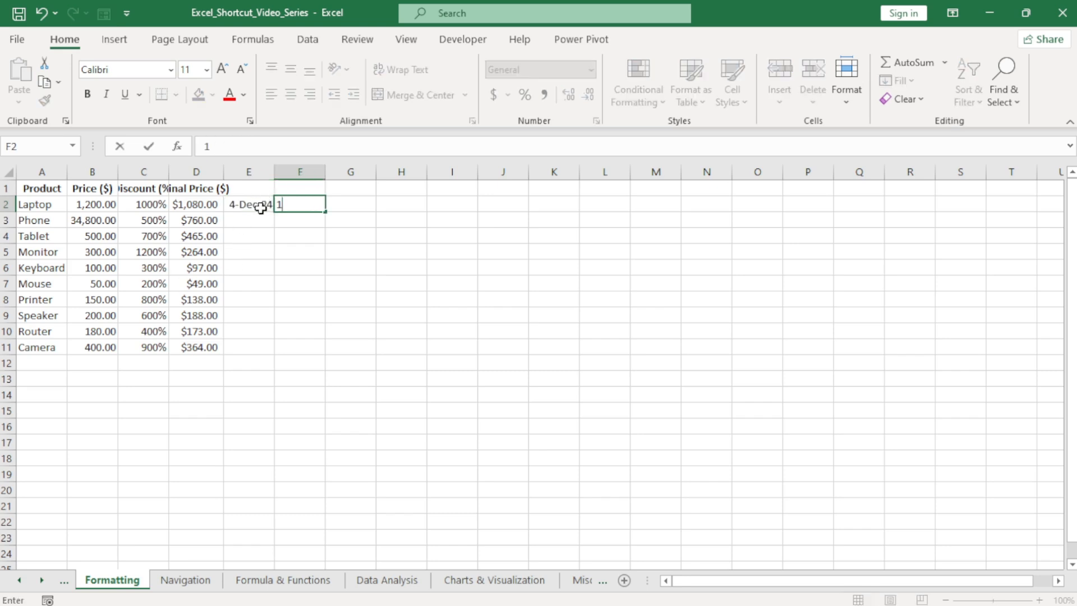
type("2/4/2024")
key("Tab")
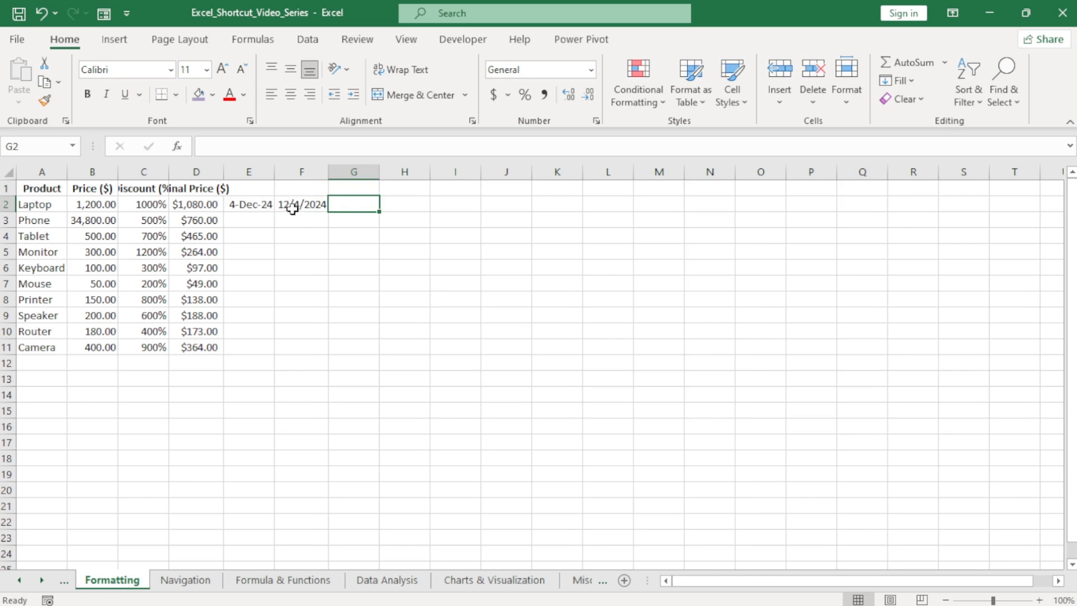
left_click(258, 206)
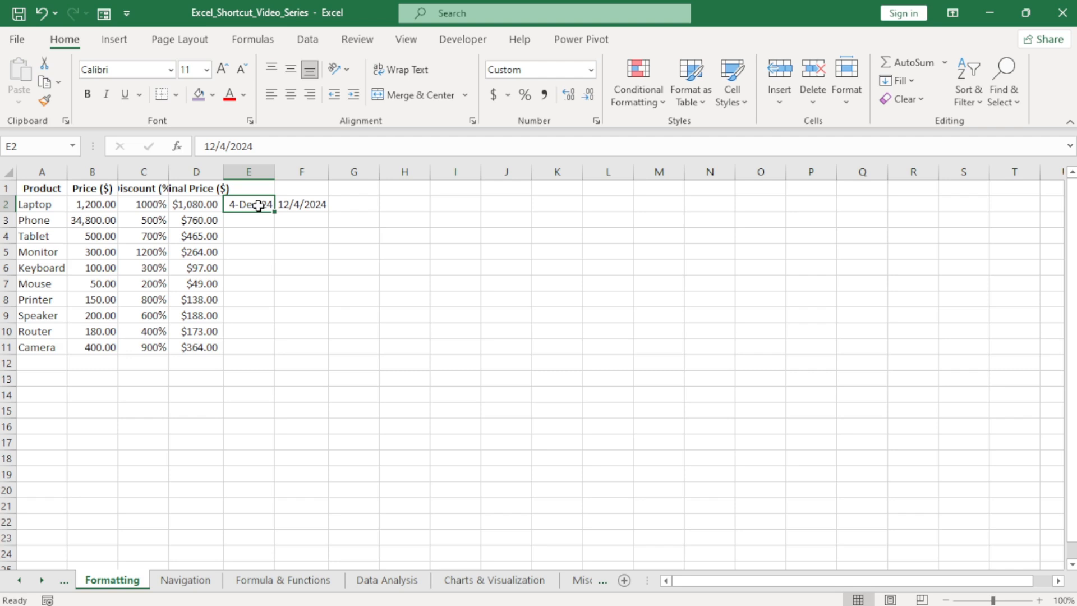
Apply the hour-and-minute AM/PM time format to the Laptop's final price in D2.
left_click(194, 206)
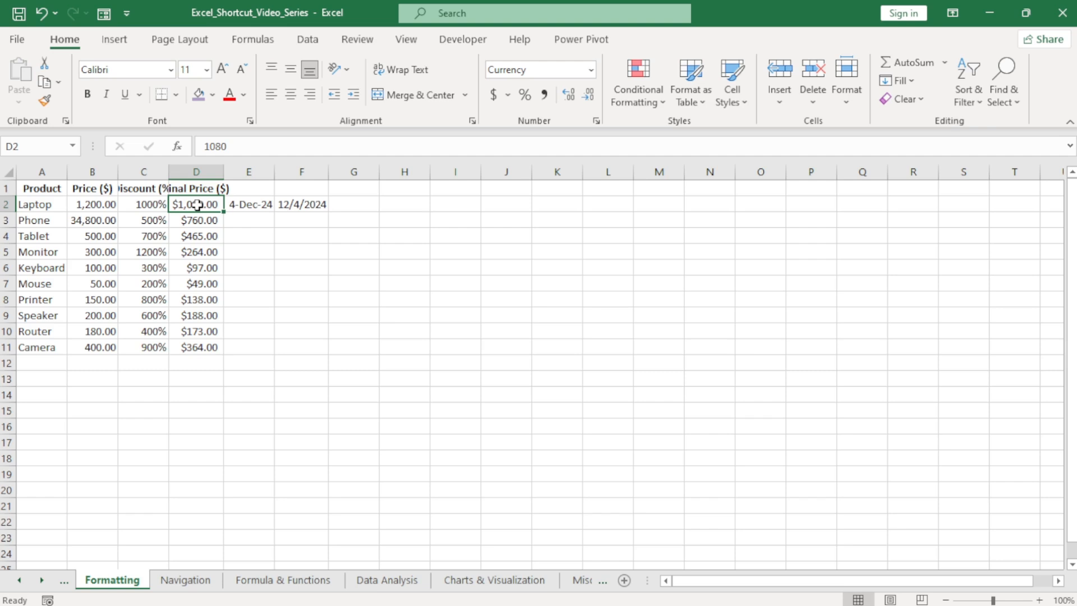
key("ctrl+shift+2")
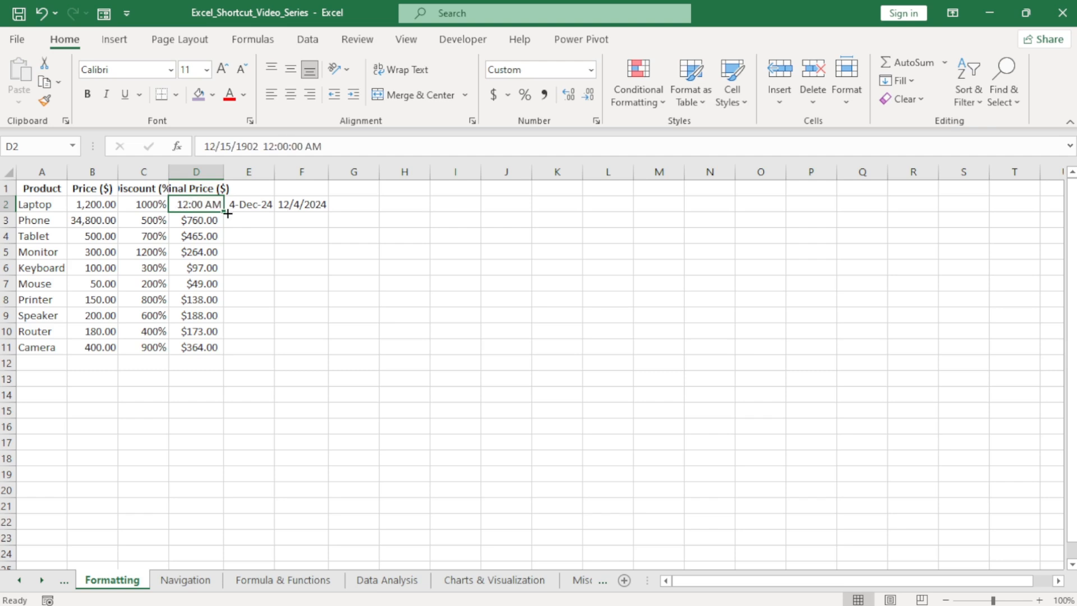
left_click(184, 237)
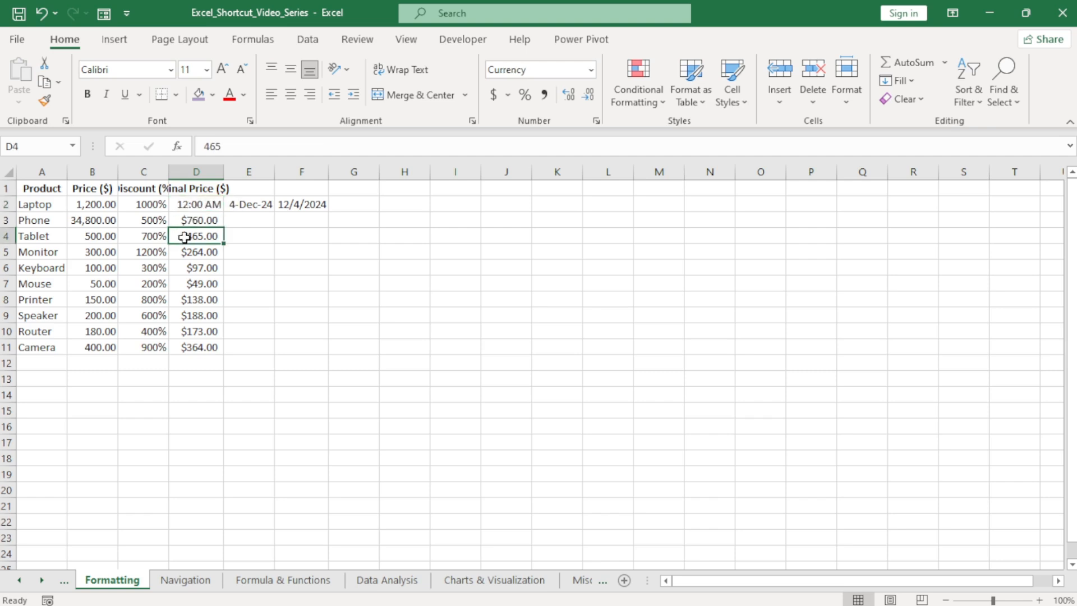
left_click(192, 206)
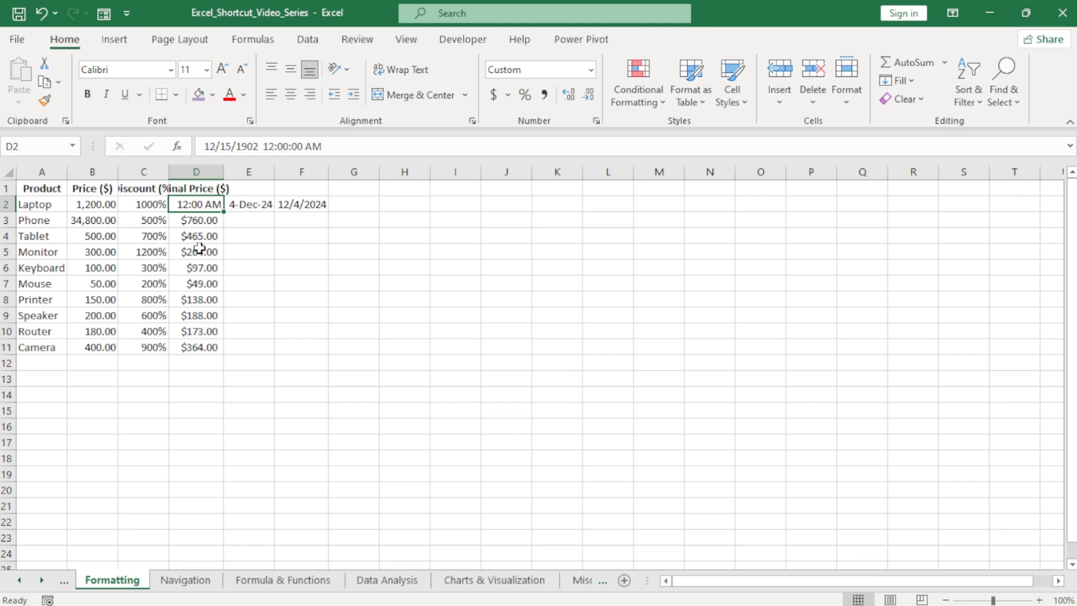
left_click(109, 266)
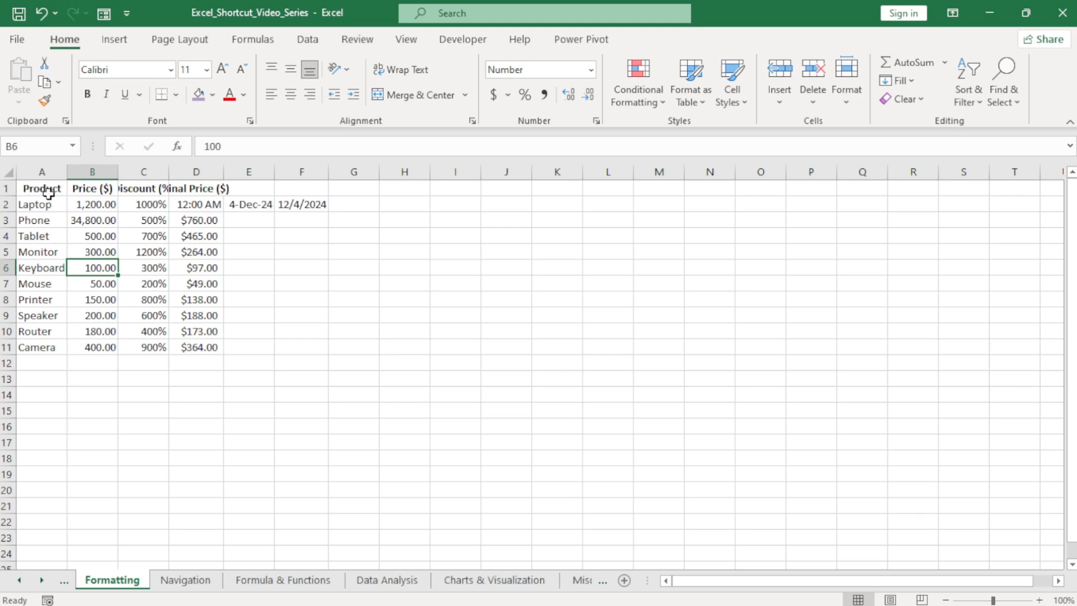
Add an outside border around the data range A1:F11 and remove it again.
key("ctrl+a")
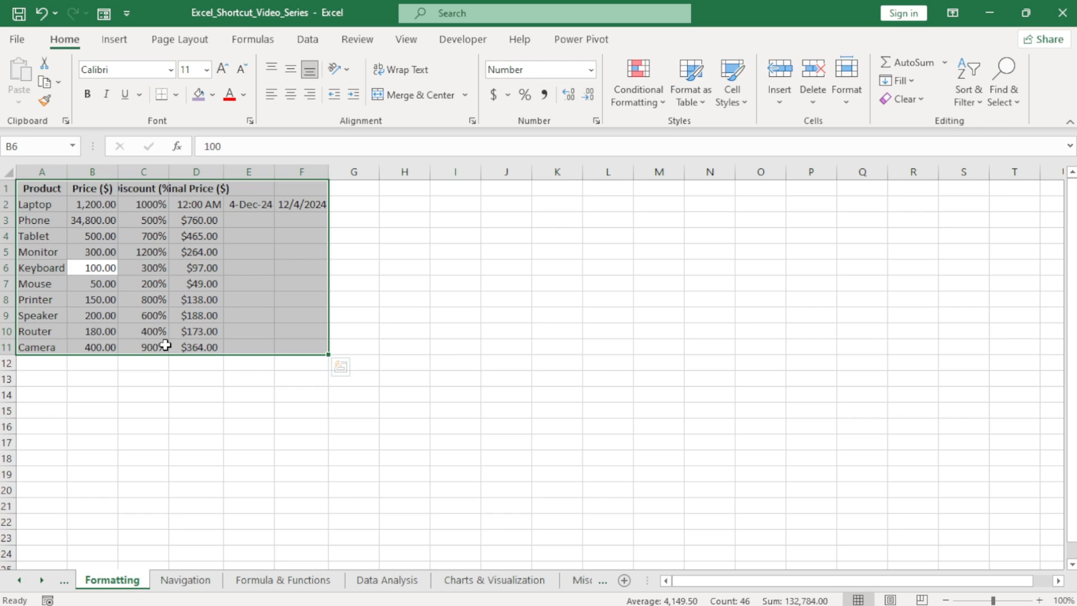
left_click(228, 408)
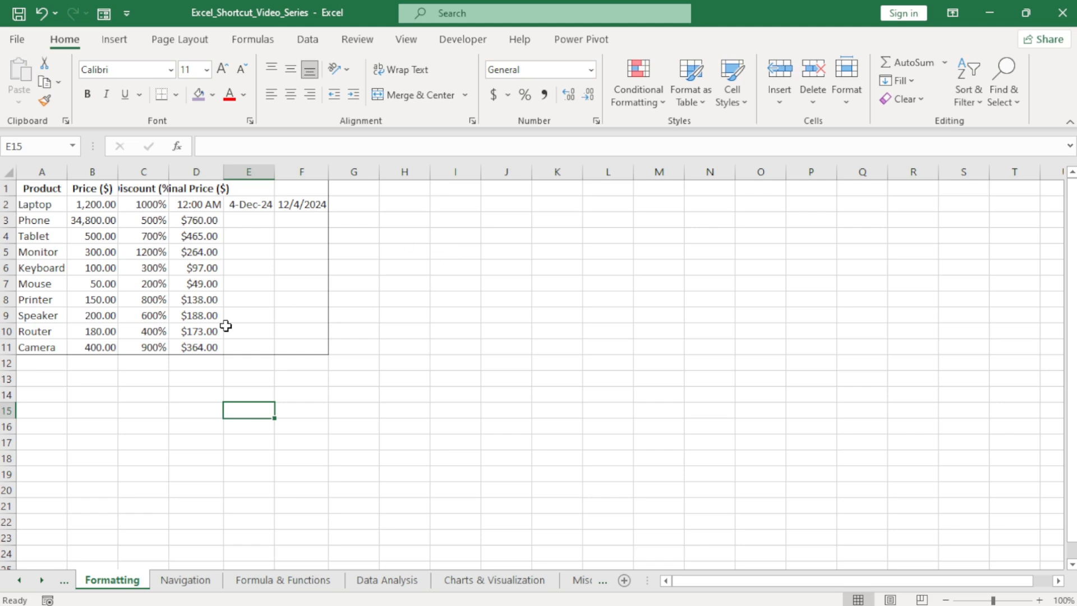
left_click(184, 250)
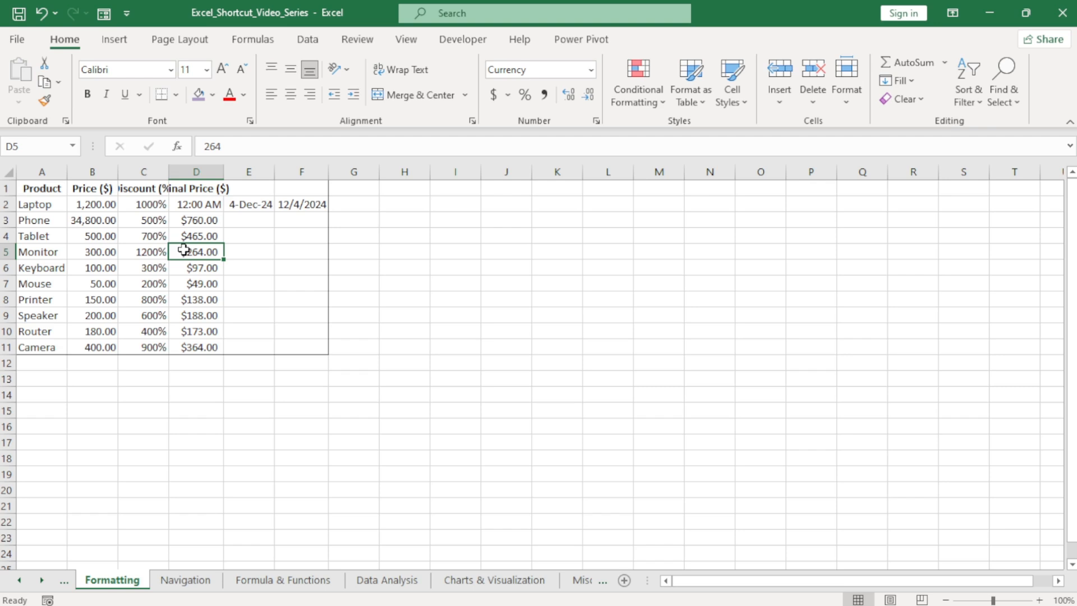
key("ctrl+a")
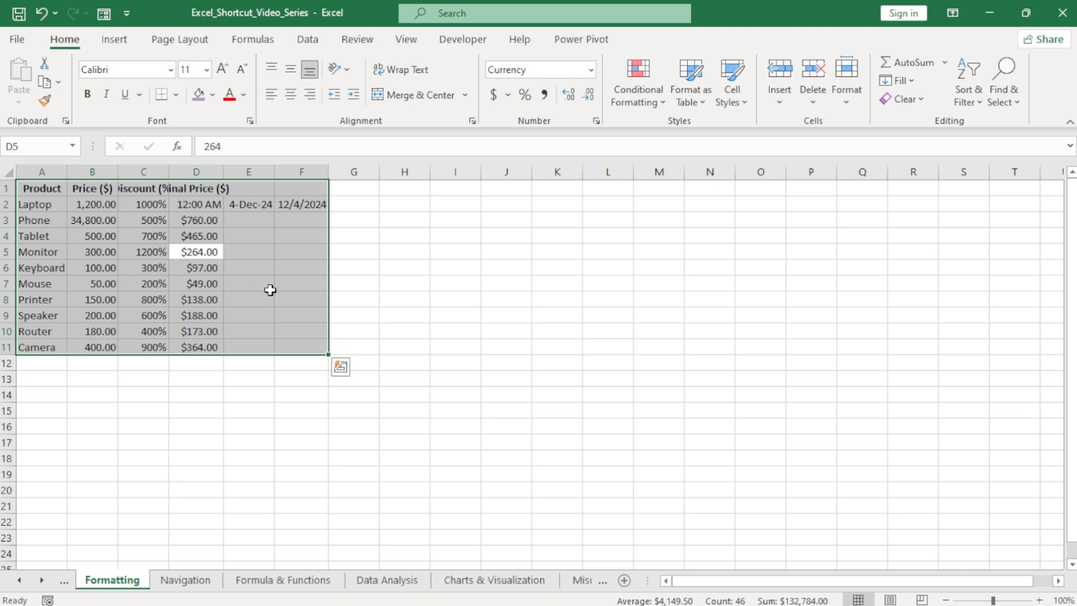
left_click(294, 303)
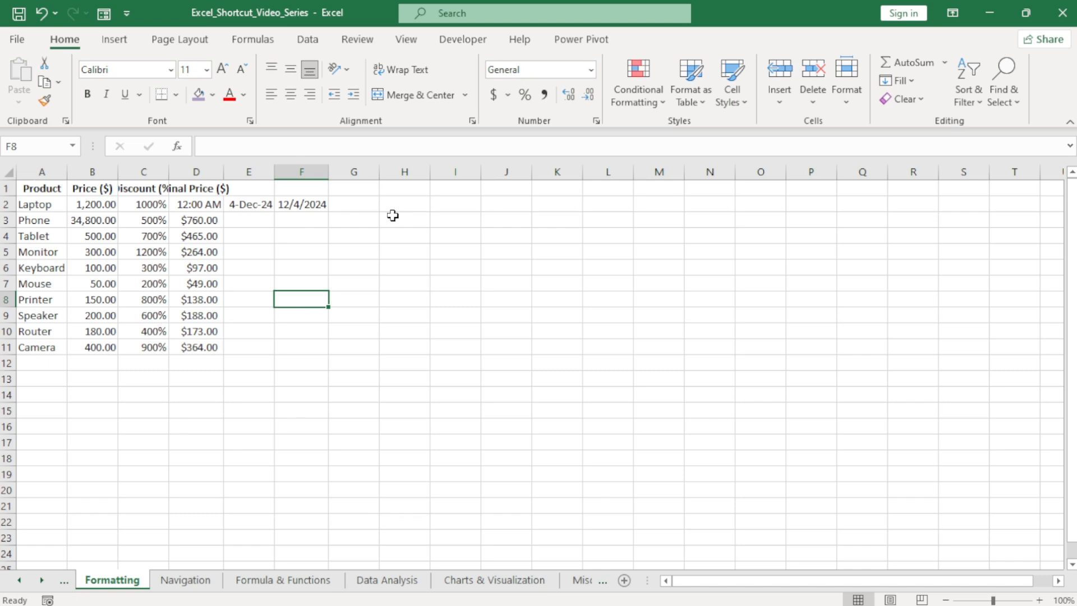
Merge and center the empty cells H3:M4 into one cell.
left_click_drag(391, 215, 651, 240)
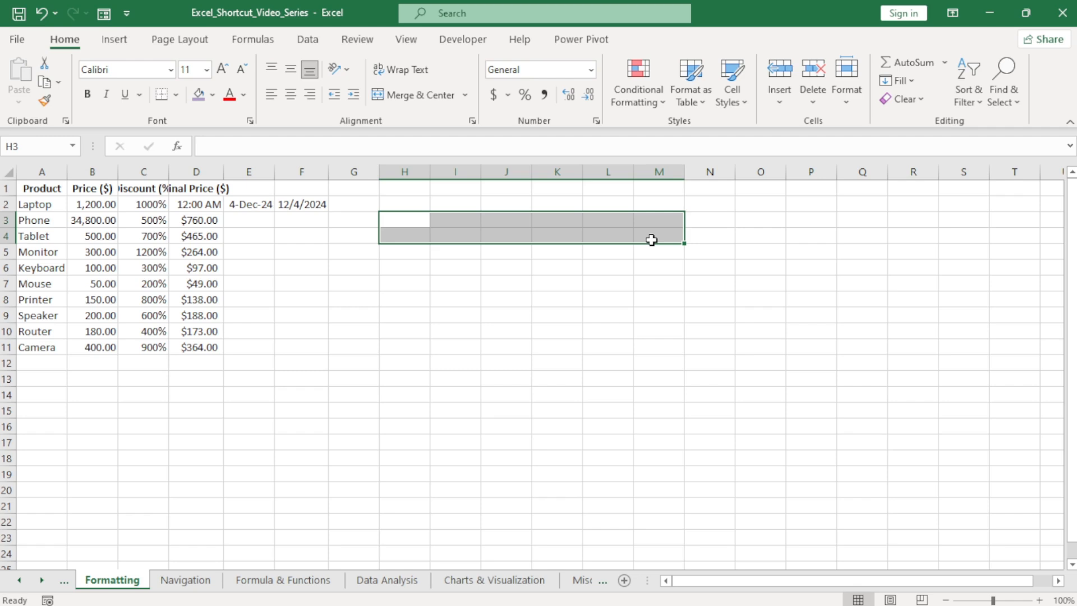
key("alt")
key("h")
key("m")
key("c")
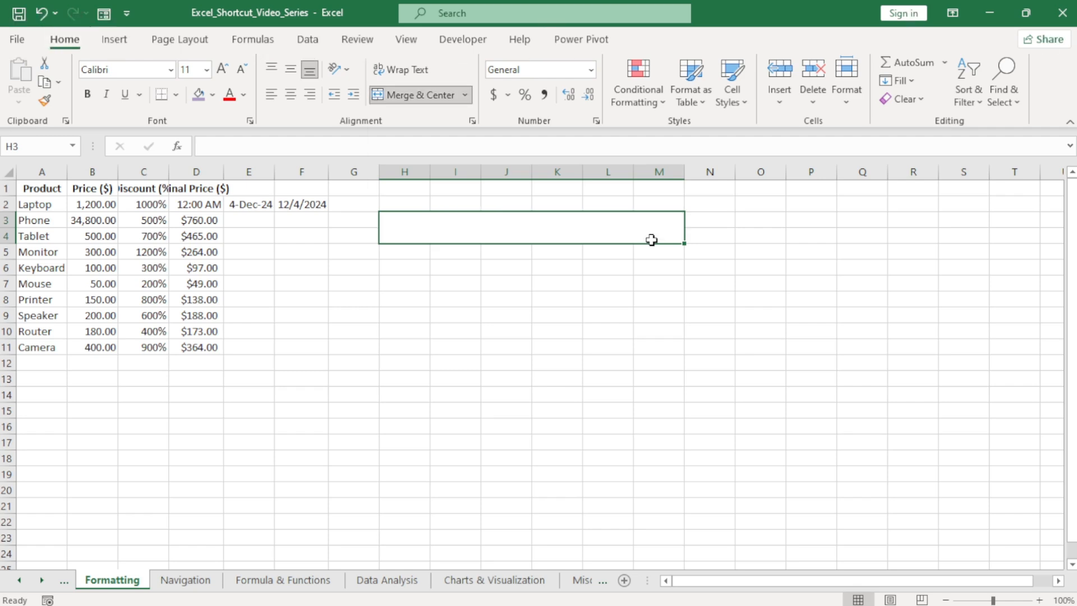
left_click(489, 284)
Fill the merged cell H3:M4 with the dark red theme color.
left_click(485, 229)
key("alt")
key("h")
key("h")
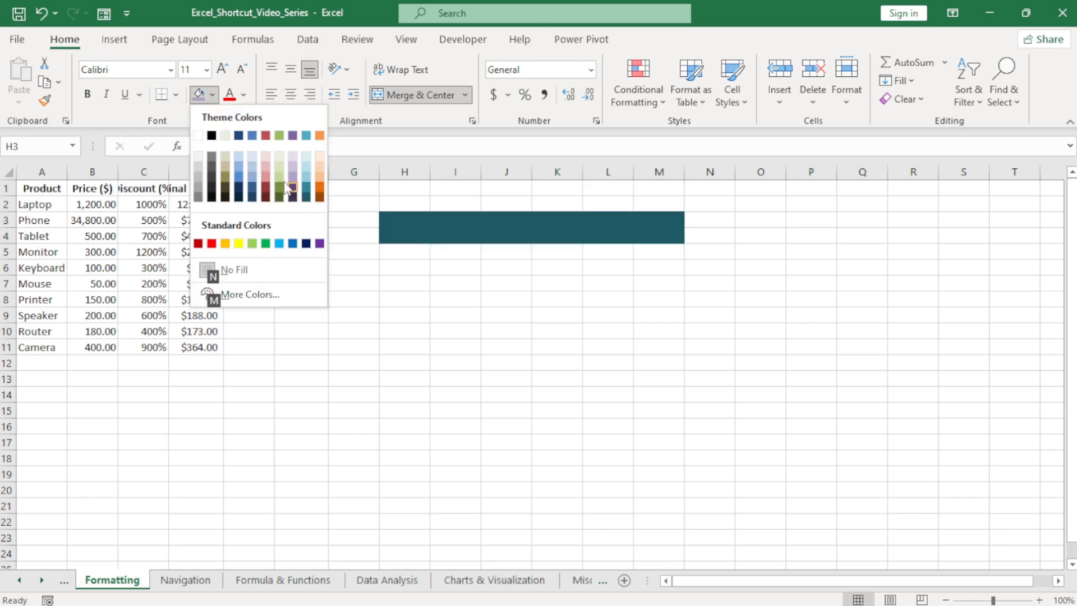
left_click(265, 185)
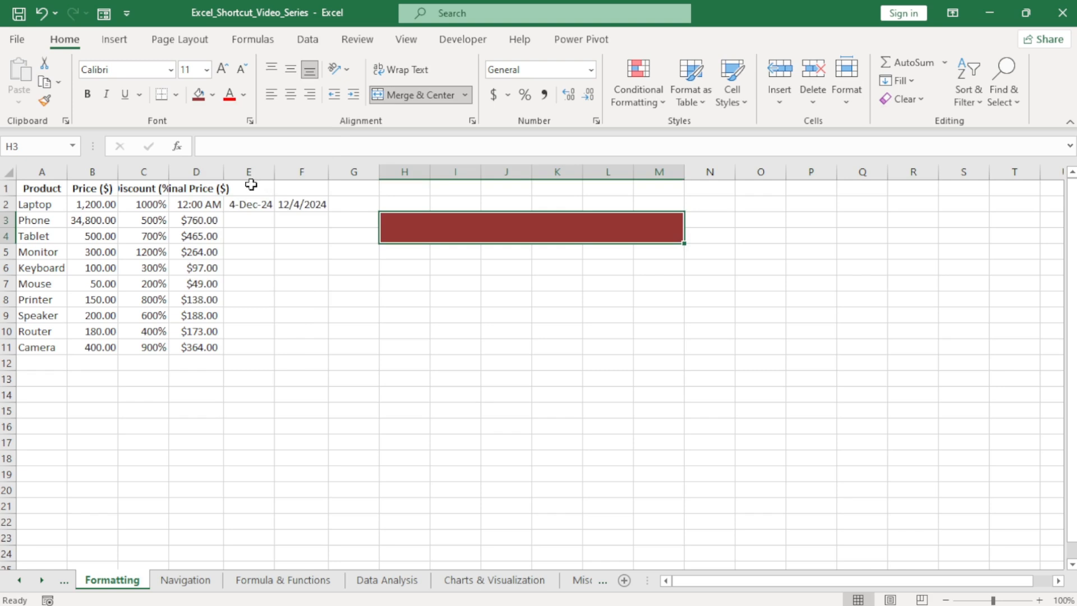
AutoFit the width of column C to the Discount (%) header.
left_click(152, 189)
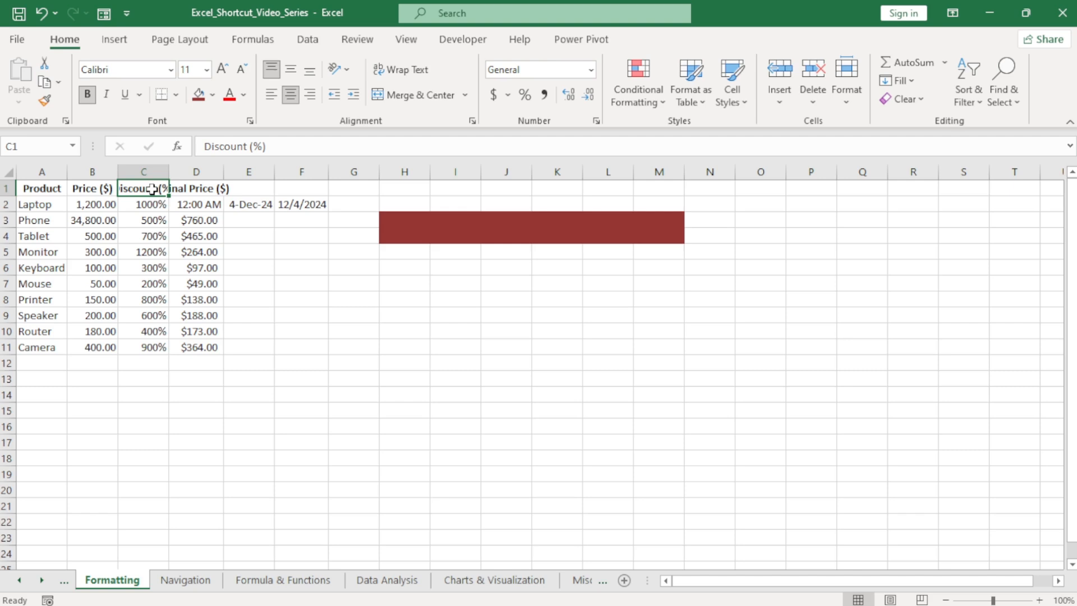
key("alt")
key("h")
key("o")
key("i")
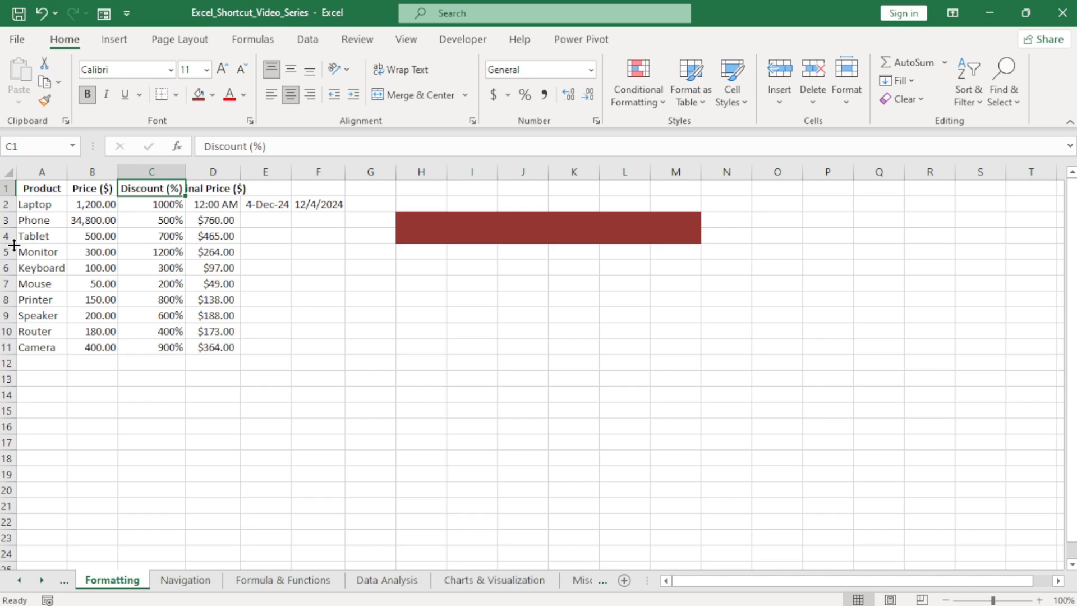
Enlarge the height of the Tablet row, row 4, and reset it with AutoFit Row Height.
left_click_drag(13, 245, 12, 267)
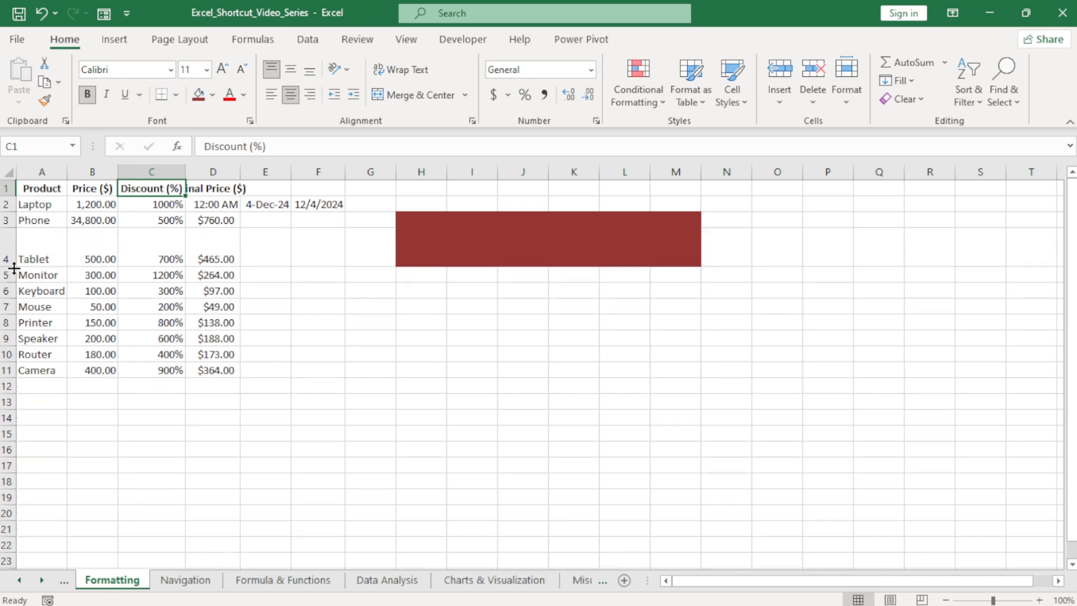
left_click(45, 251)
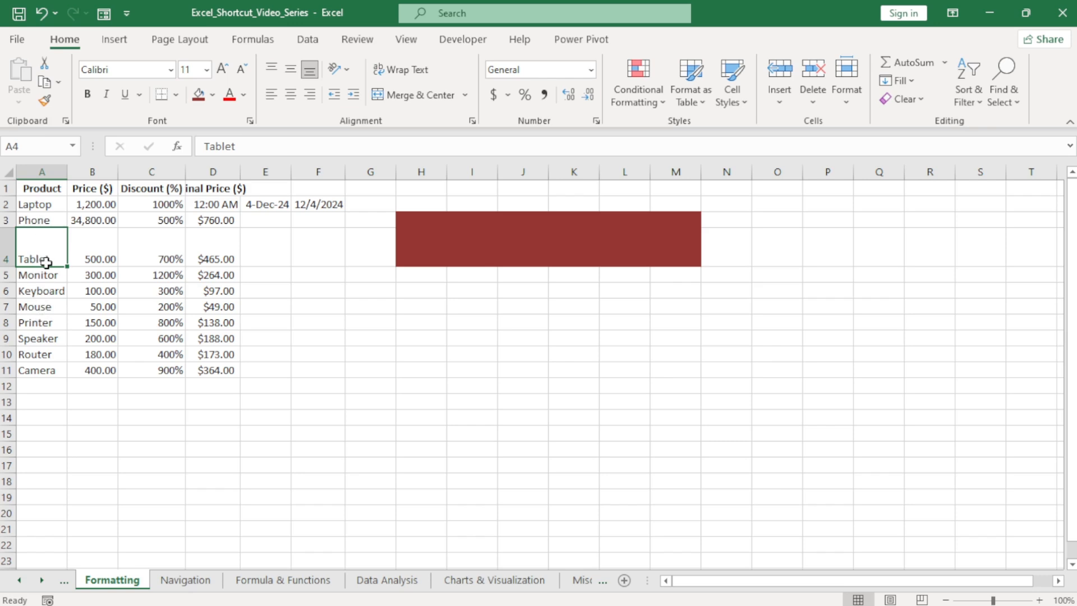
key("alt")
key("h")
key("o")
key("a")
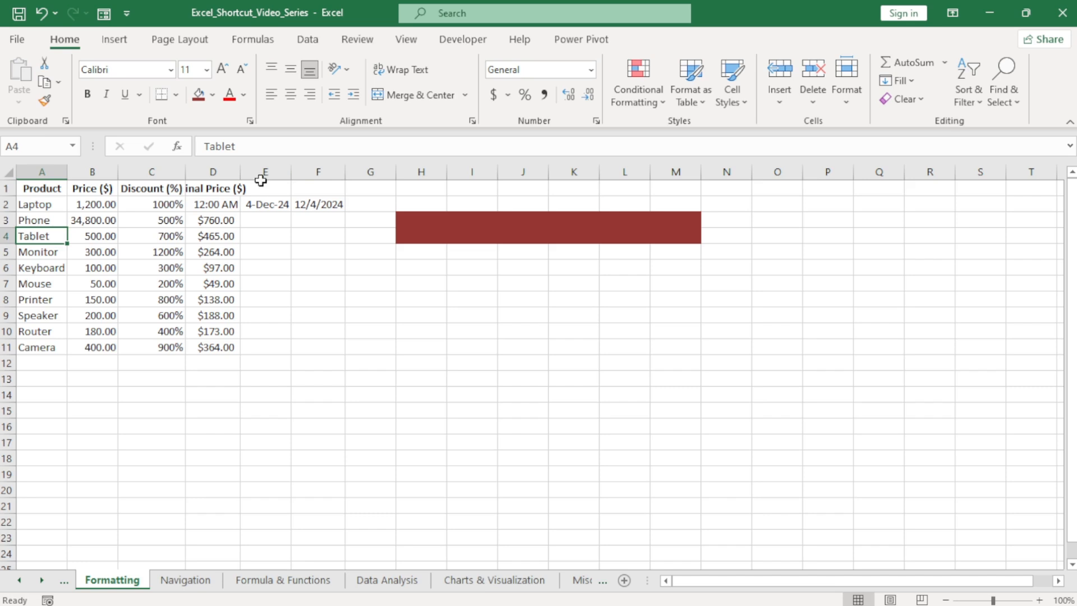
Clear the contents of columns E and F to remove the sample dates.
left_click_drag(261, 174, 325, 210)
key("Delete")
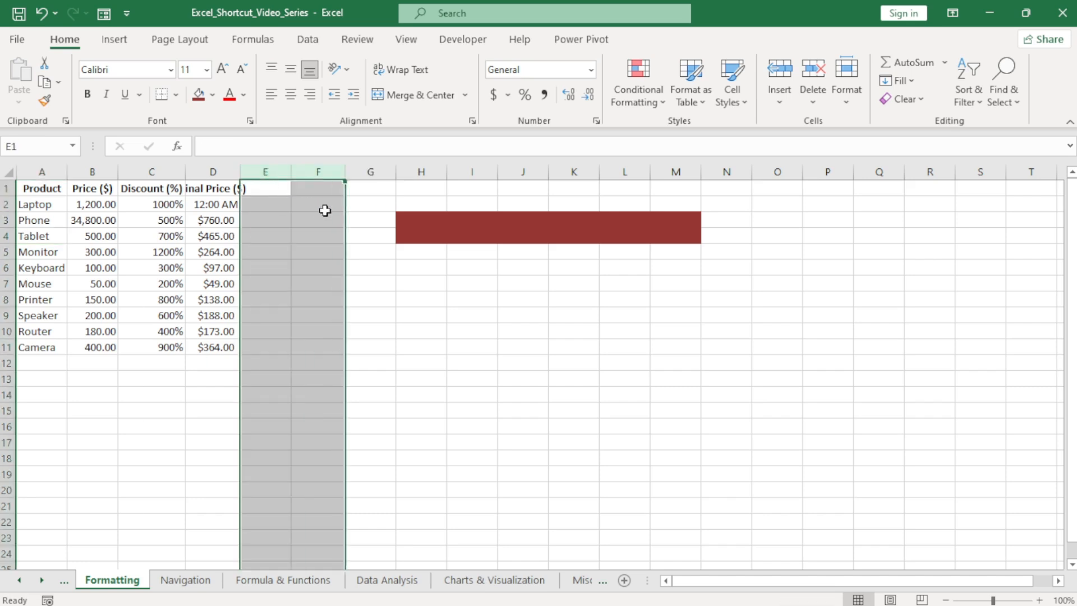
left_click(111, 240)
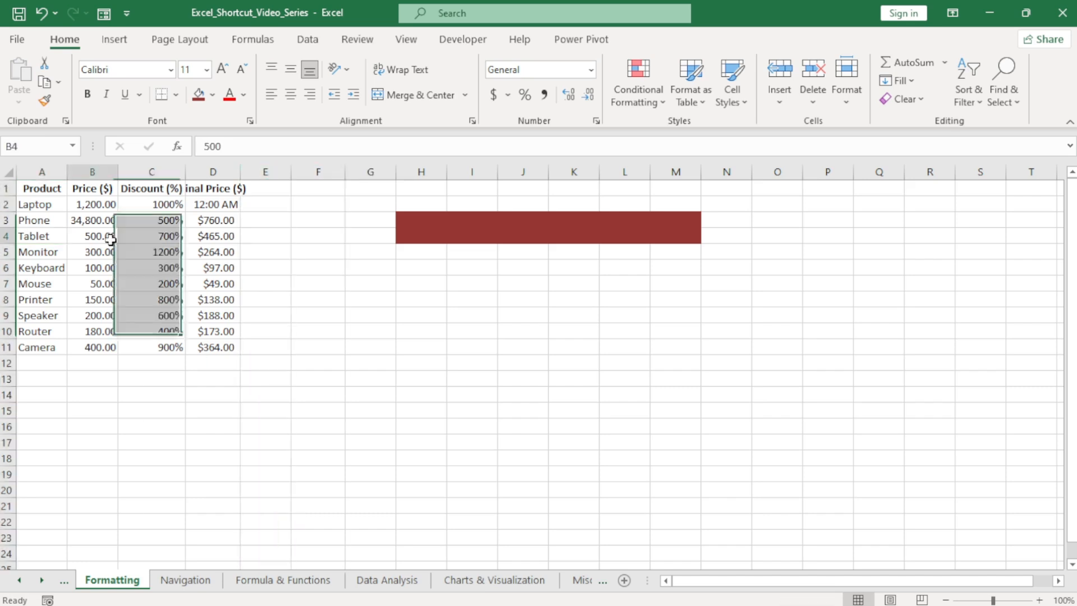
Convert the product data in A1:D11 into a table with headers.
left_click(137, 281)
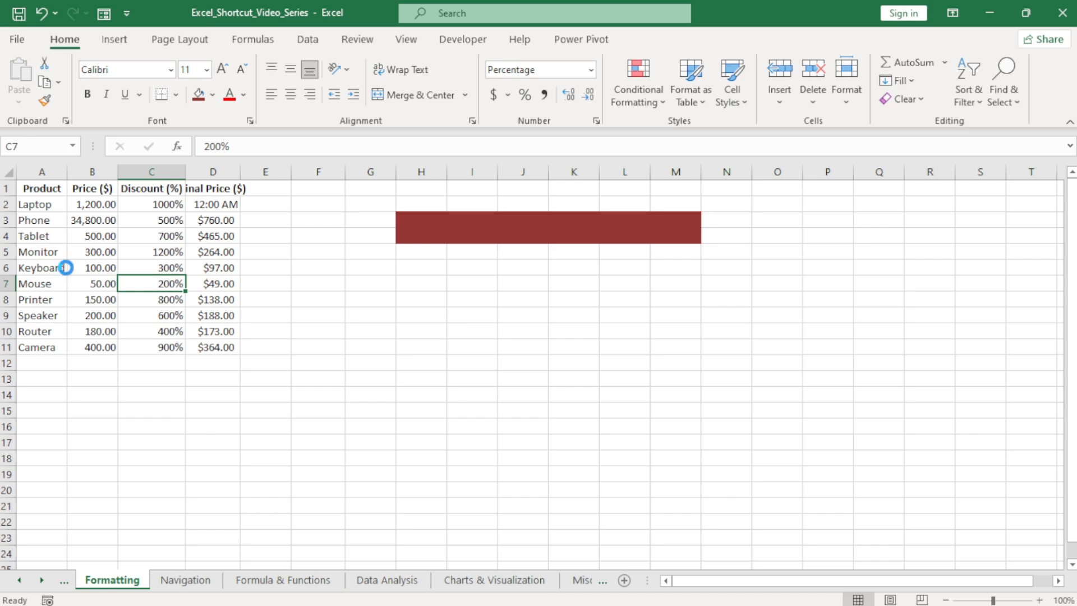
key("ctrl+t")
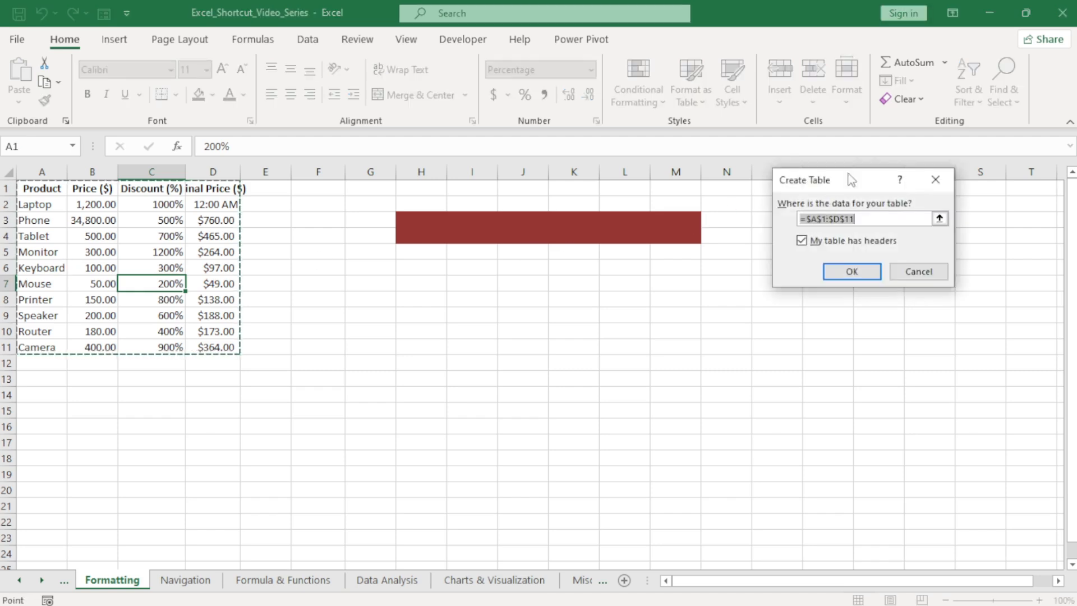
left_click(851, 274)
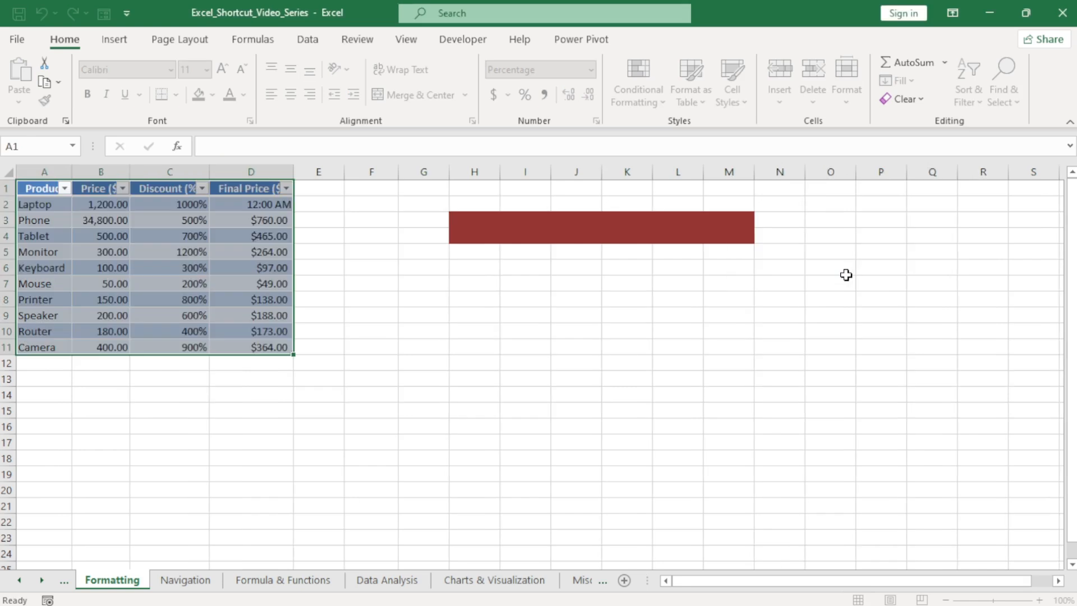
left_click(156, 311)
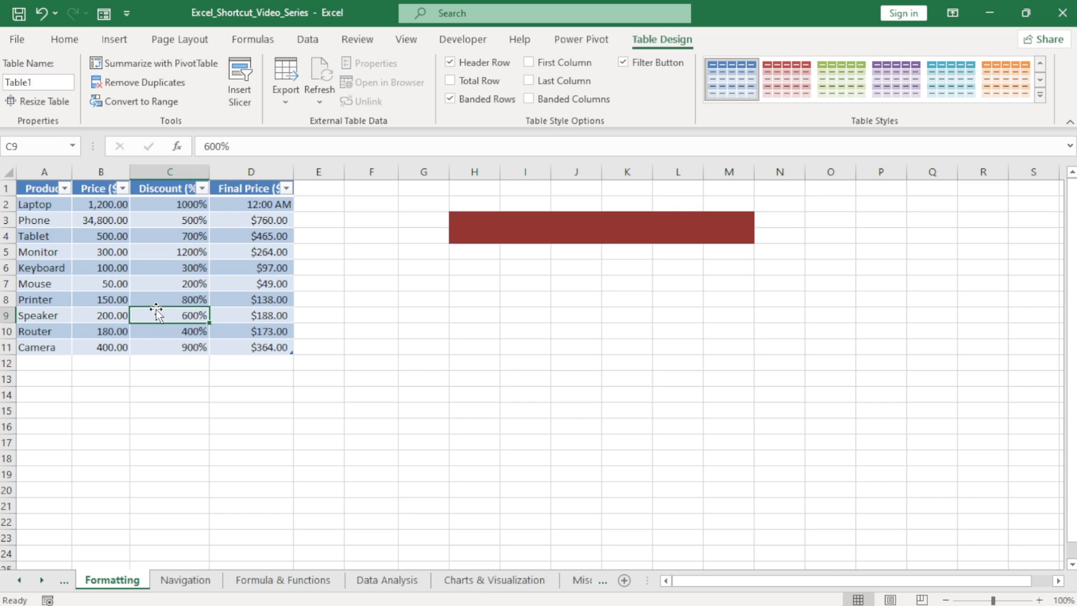
Examine the Product column's filter options and keep all products selected.
left_click(63, 192)
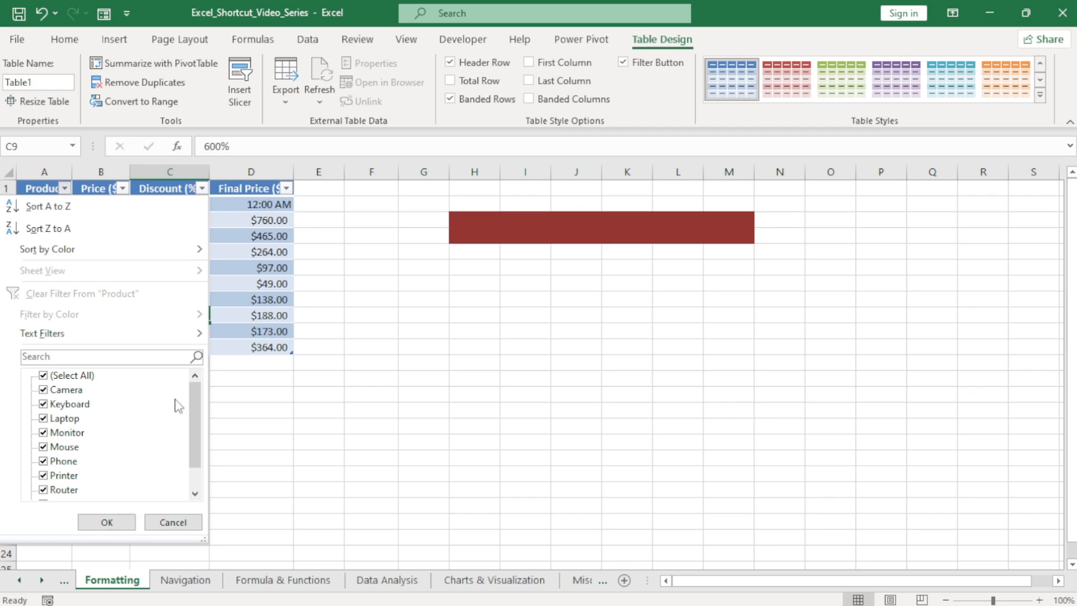
left_click(115, 522)
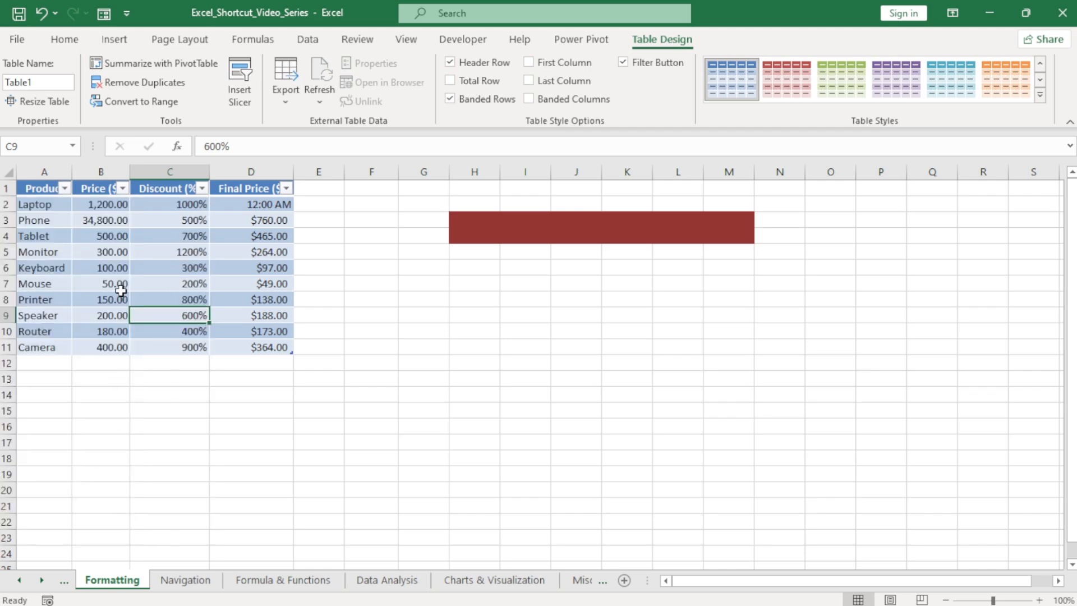